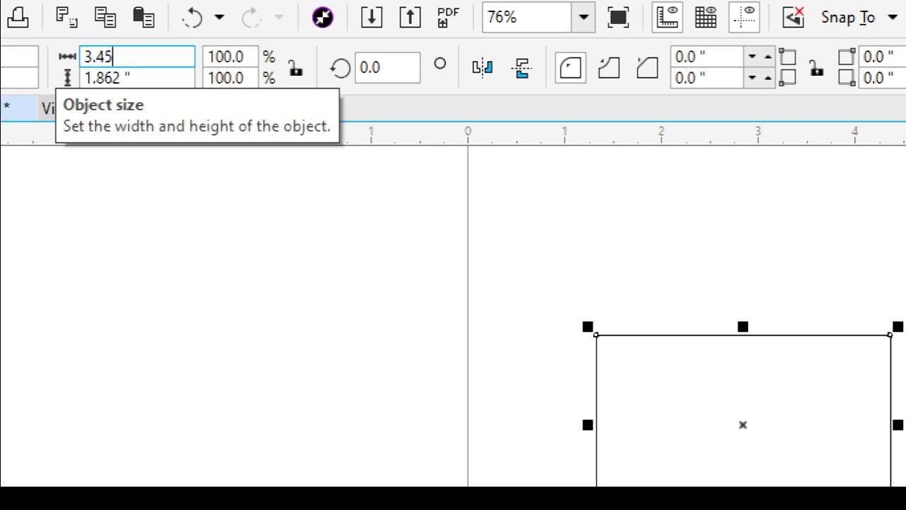
Resize the selected rectangle to 3.45 × 2.15 inches.
{"action": "key", "text": "Tab"}
{"action": "type", "text": "2."}
{"action": "key", "text": "Return"}
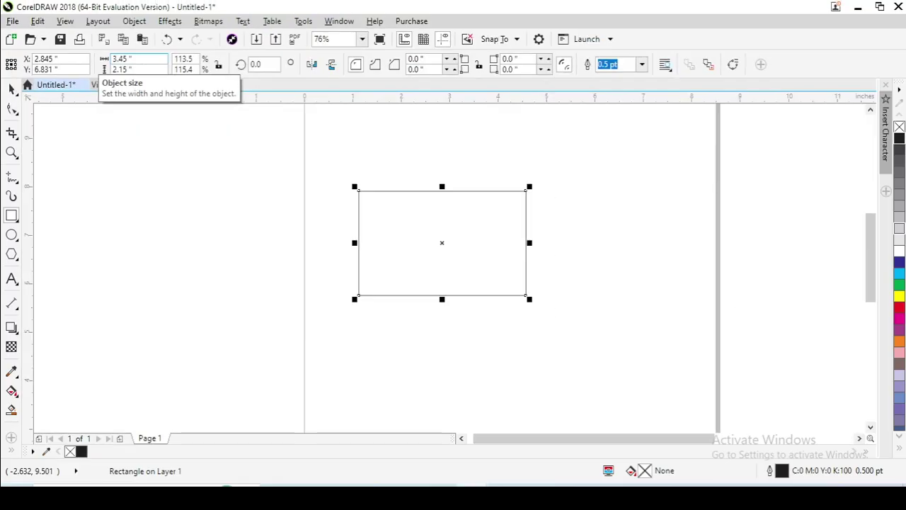
Centre the card rectangle on the page and add a 0.15-inch inside contour.
{"action": "key", "text": "p"}
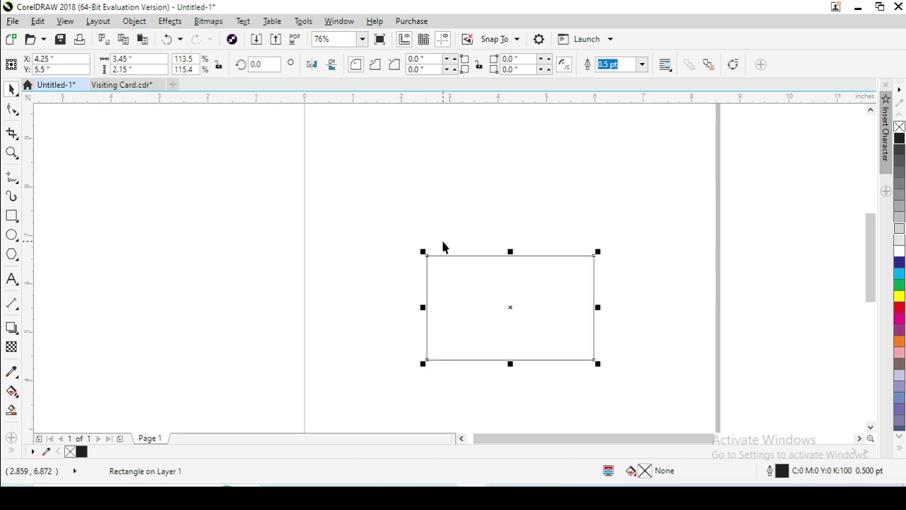
{"action": "left_click", "coordinate": [11, 327]}
{"action": "left_click", "coordinate": [67, 342]}
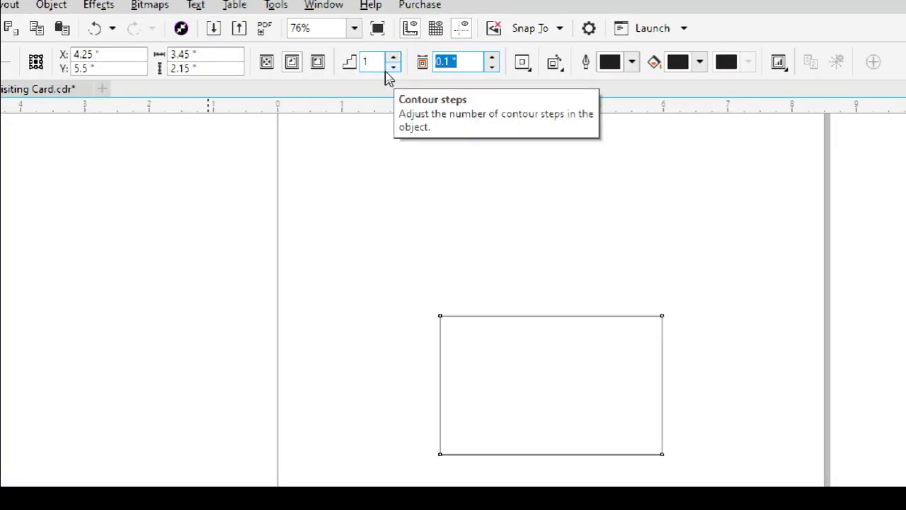
{"action": "type", "text": "0"}
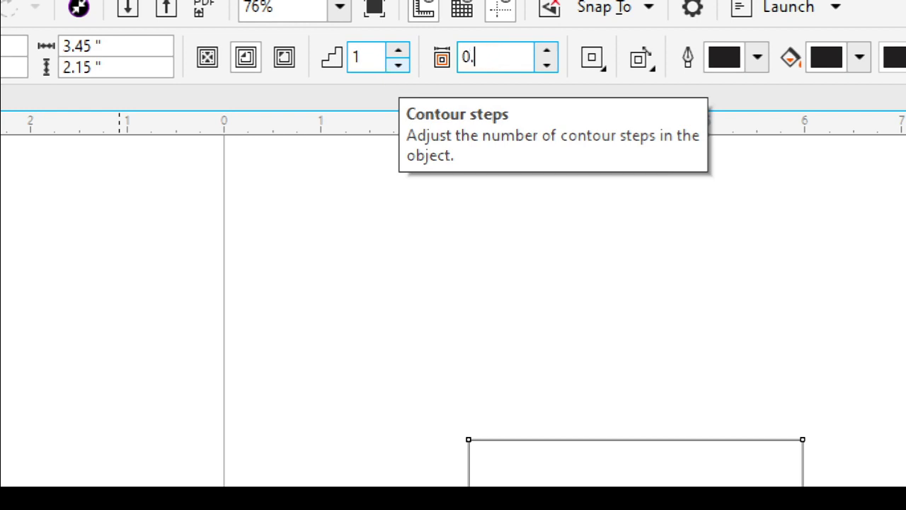
{"action": "type", "text": ".15"}
{"action": "key", "text": "Return"}
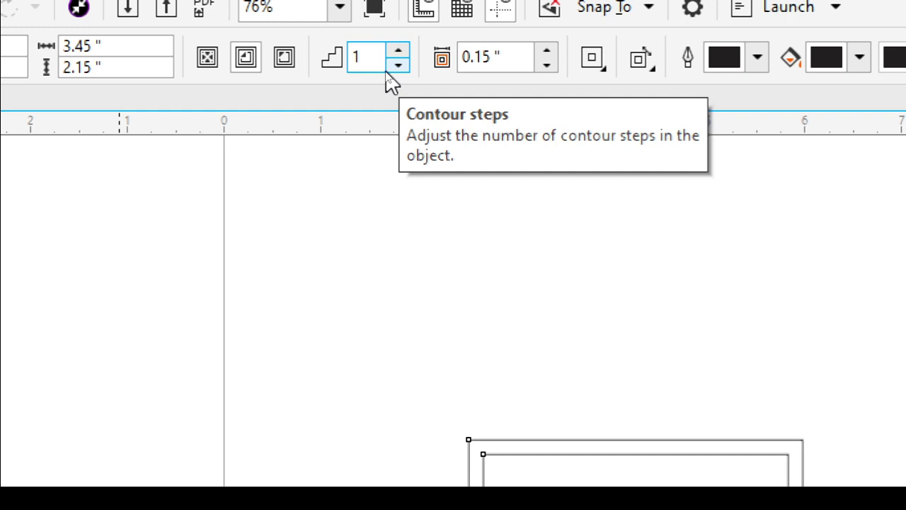
Break the contour group apart into two separate rectangles.
{"action": "key", "text": "space"}
{"action": "left_click", "coordinate": [625, 496]}
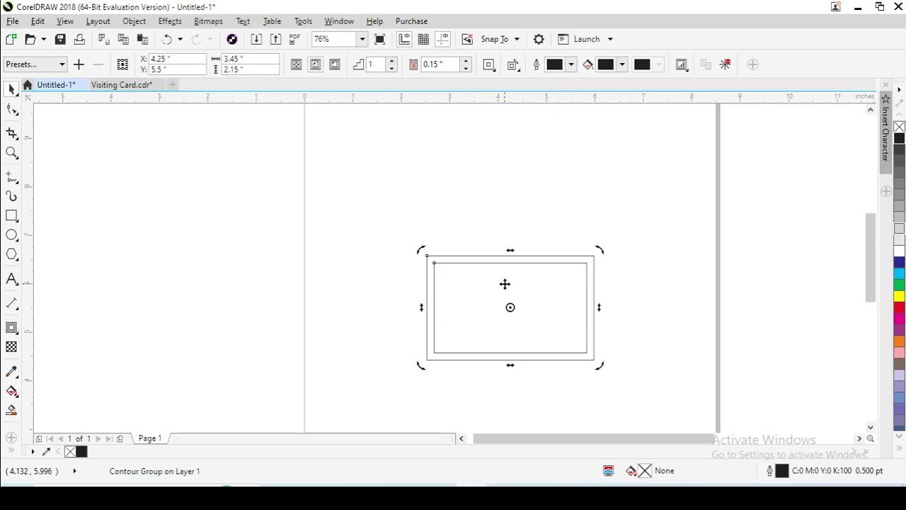
{"action": "key", "text": "ctrl+k"}
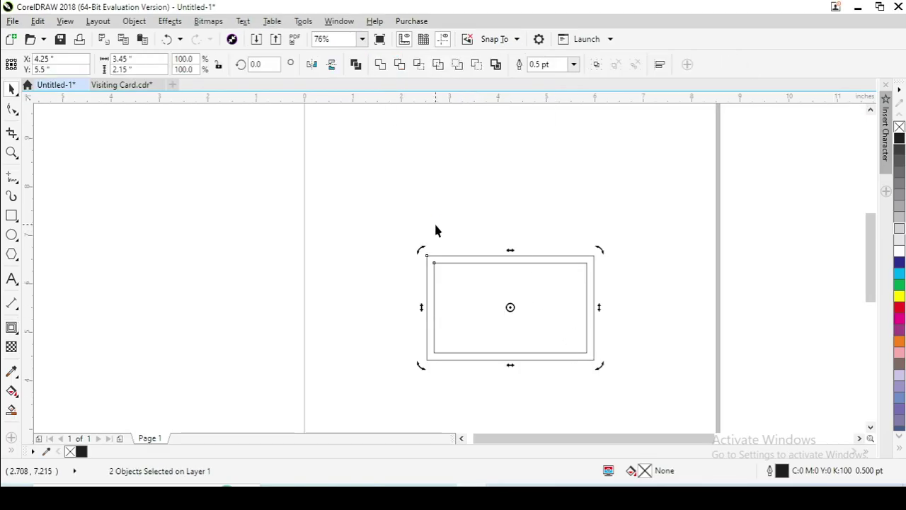
{"action": "scroll", "coordinate": [577, 357], "scroll_direction": "up", "scroll_amount": 2}
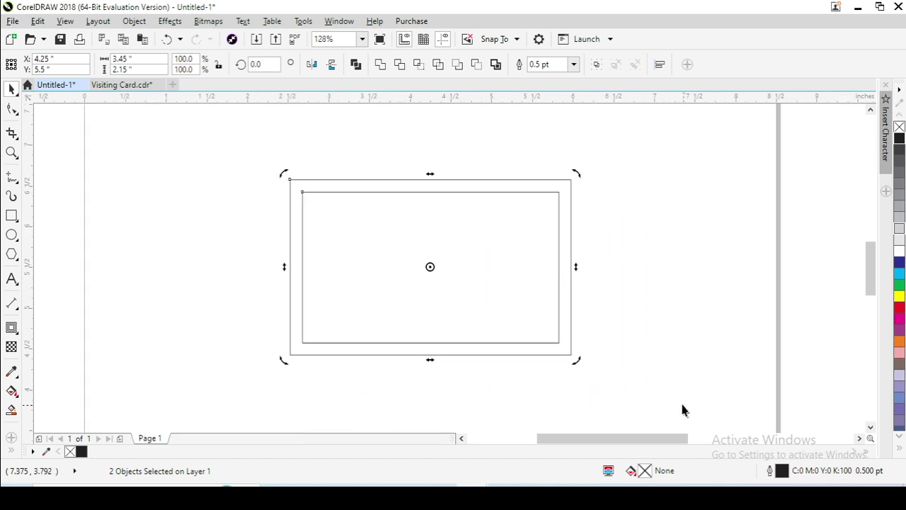
Narrow the outer rectangle so it covers only the card's right half.
{"action": "left_click", "coordinate": [613, 219]}
{"action": "left_click", "coordinate": [356, 220]}
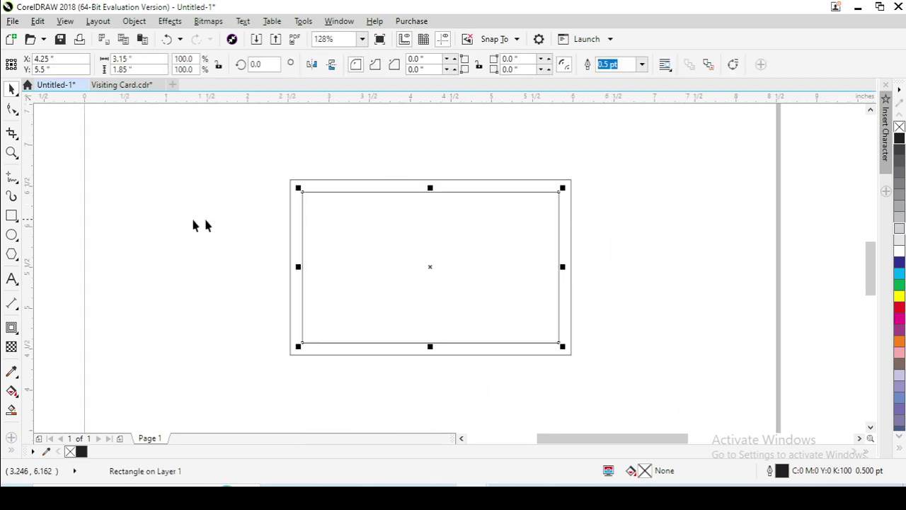
{"action": "scroll", "coordinate": [609, 395], "scroll_direction": "up", "scroll_amount": 1}
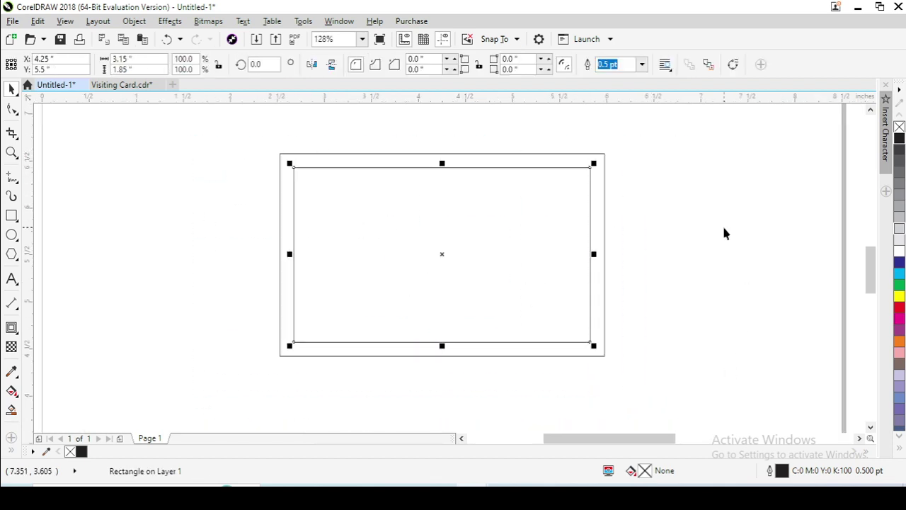
{"action": "key", "text": "Tab"}
{"action": "left_click_drag", "start_coordinate": [273, 257], "coordinate": [442, 264]}
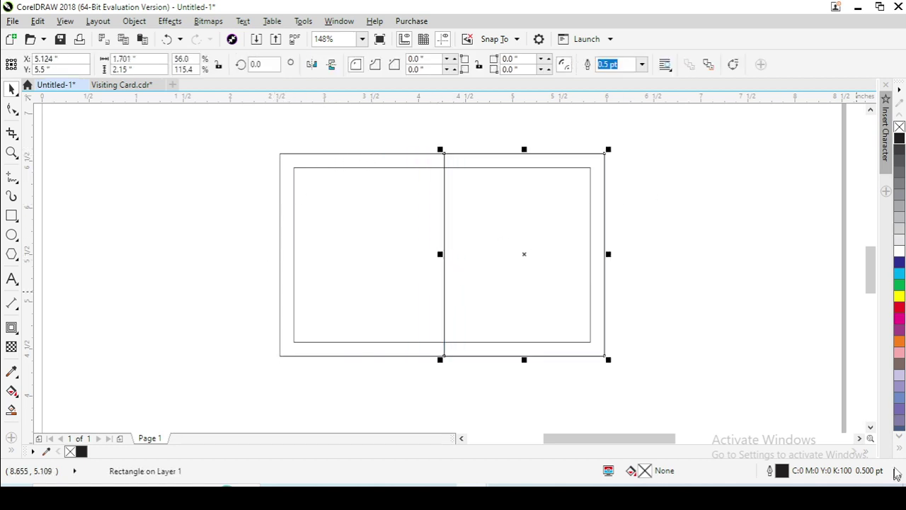
Fill the right rectangle teal with a diagonal gradient, making the top-right stop dark teal.
{"action": "left_click", "coordinate": [900, 451]}
{"action": "left_click", "coordinate": [862, 247]}
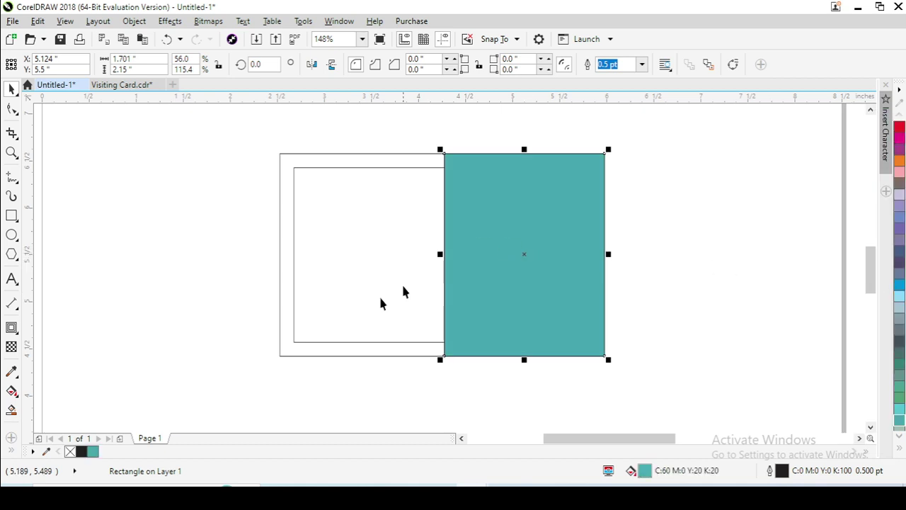
{"action": "left_click", "coordinate": [13, 394]}
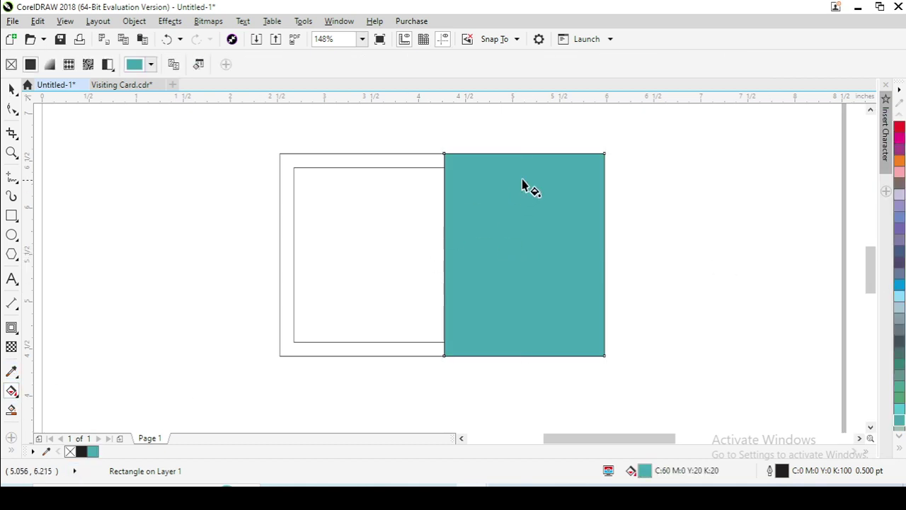
{"action": "left_click_drag", "start_coordinate": [581, 167], "coordinate": [446, 357]}
{"action": "left_click", "coordinate": [580, 168]}
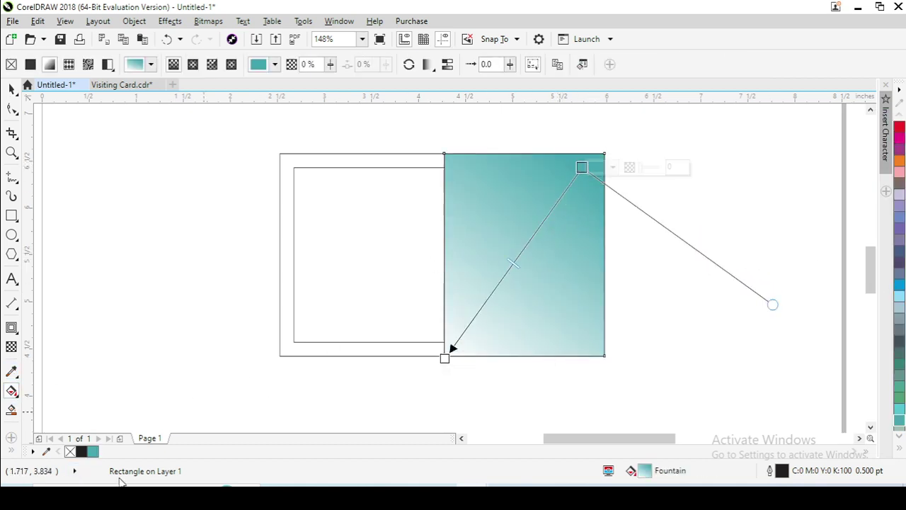
{"action": "left_click", "coordinate": [598, 170]}
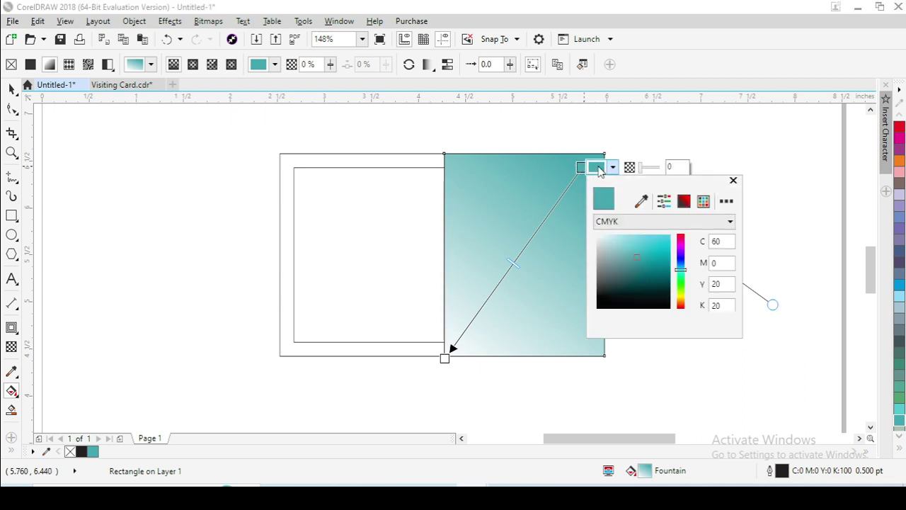
{"action": "left_click_drag", "start_coordinate": [635, 263], "coordinate": [653, 281]}
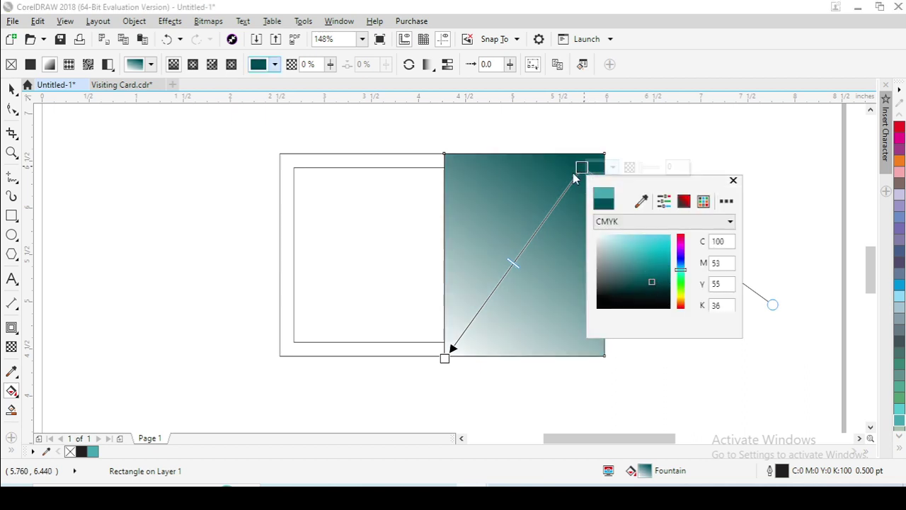
{"action": "left_click", "coordinate": [577, 174]}
Set the bottom-left gradient stop to a brighter teal and remove the rectangle's outline.
{"action": "left_click", "coordinate": [444, 358]}
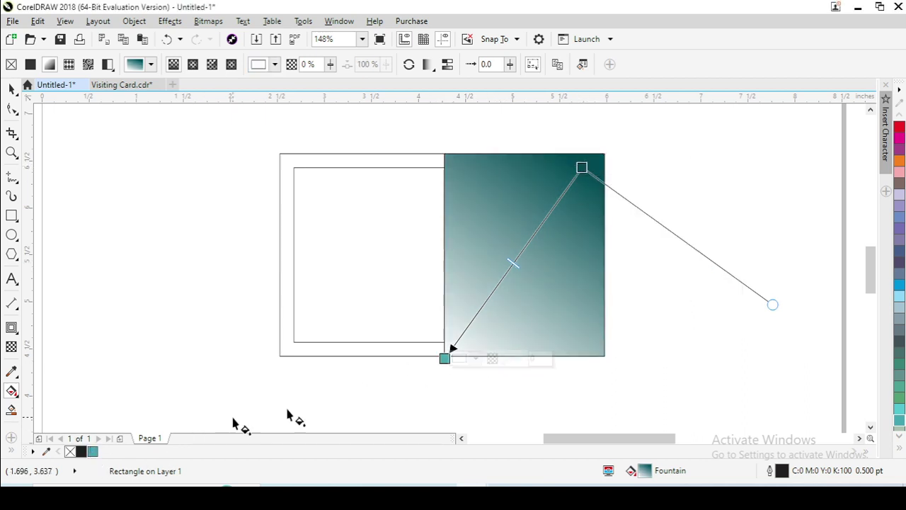
{"action": "left_click", "coordinate": [459, 359]}
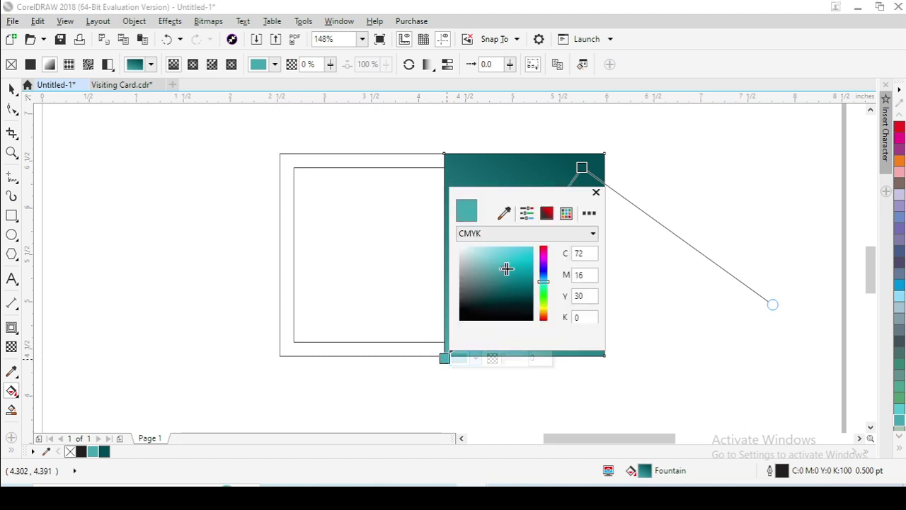
{"action": "left_click_drag", "start_coordinate": [505, 269], "coordinate": [514, 277]}
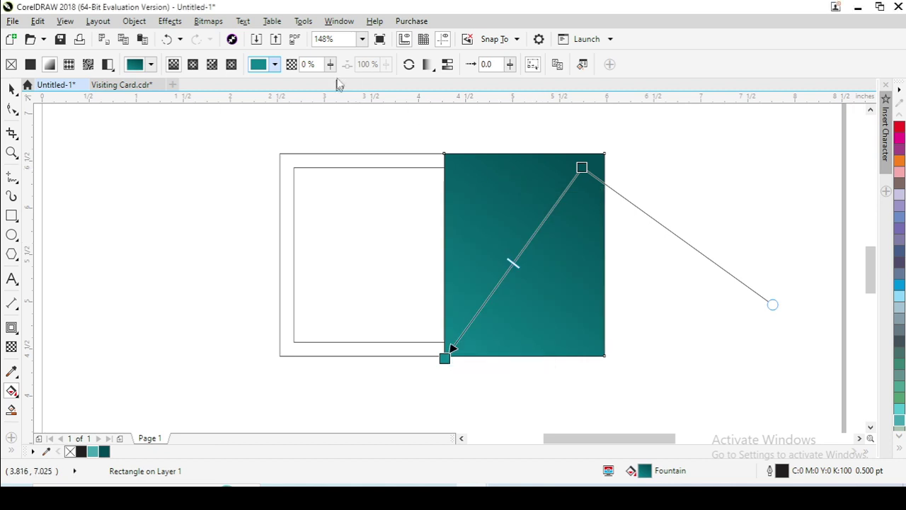
{"action": "left_click", "coordinate": [410, 65]}
{"action": "left_click", "coordinate": [409, 65]}
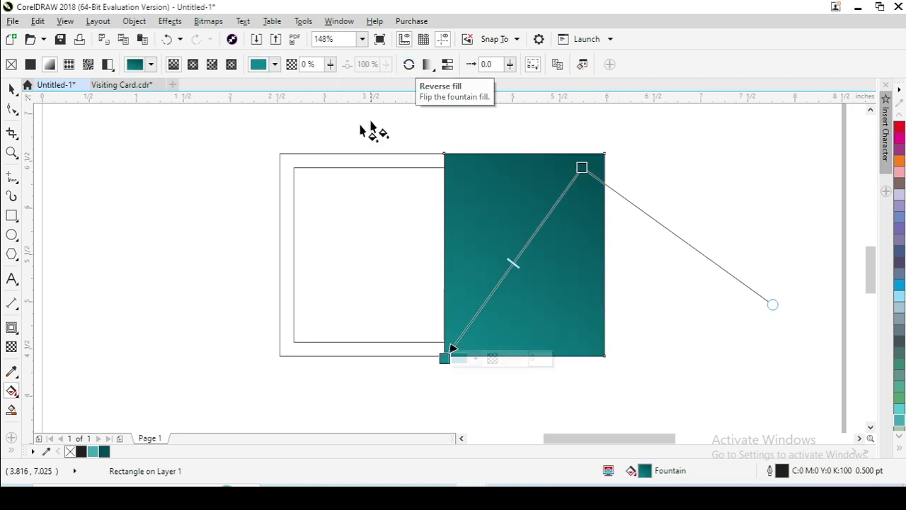
{"action": "left_click", "coordinate": [11, 90]}
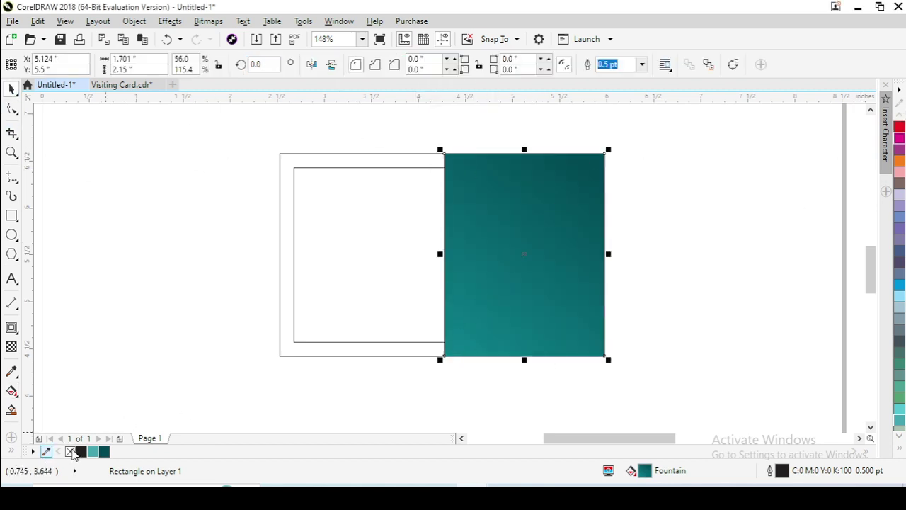
{"action": "right_click", "coordinate": [70, 452]}
Try cutting the hexagon along a line and erasing a U-shaped notch into it.
{"action": "scroll", "coordinate": [674, 398], "scroll_direction": "up", "scroll_amount": 1}
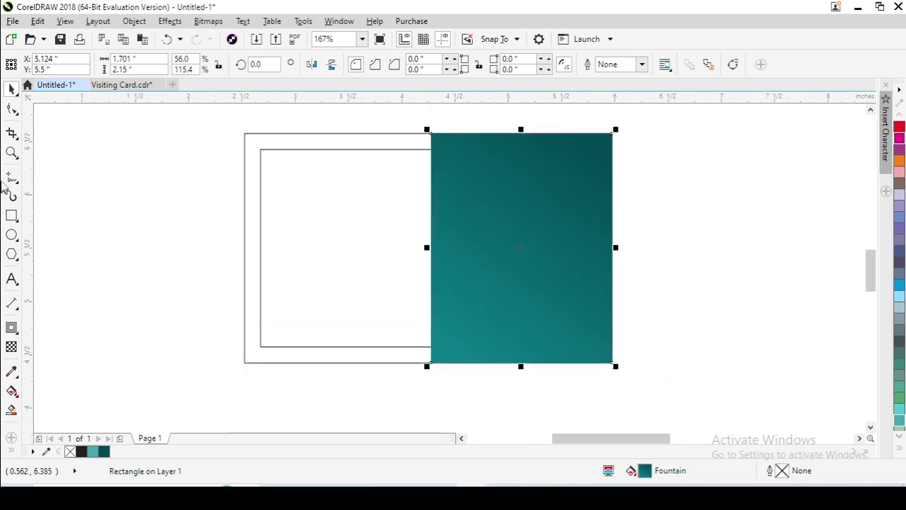
{"action": "left_click", "coordinate": [12, 255]}
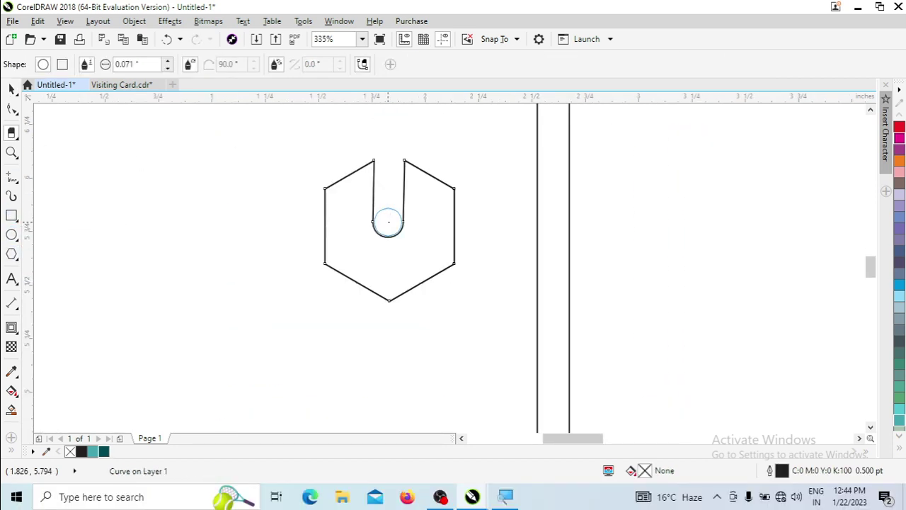
{"action": "key", "text": "ctrl+z"}
{"action": "left_click_drag", "start_coordinate": [342, 253], "coordinate": [528, 253]}
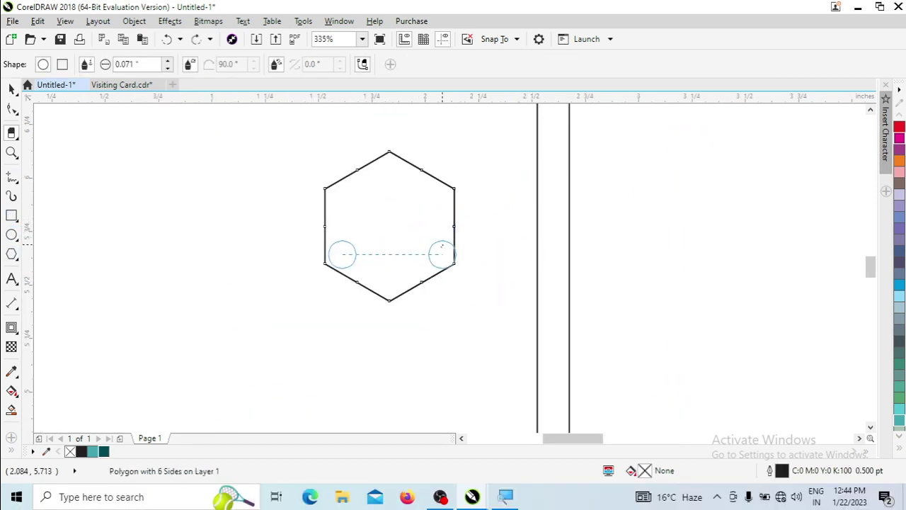
{"action": "left_click", "coordinate": [442, 253]}
{"action": "key", "text": "ctrl+z"}
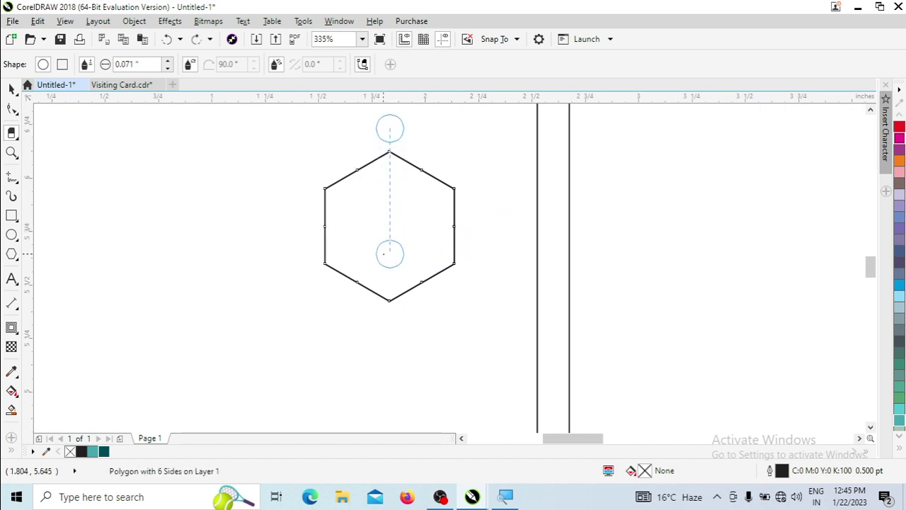
{"action": "left_click", "coordinate": [389, 248]}
{"action": "key", "text": "space"}
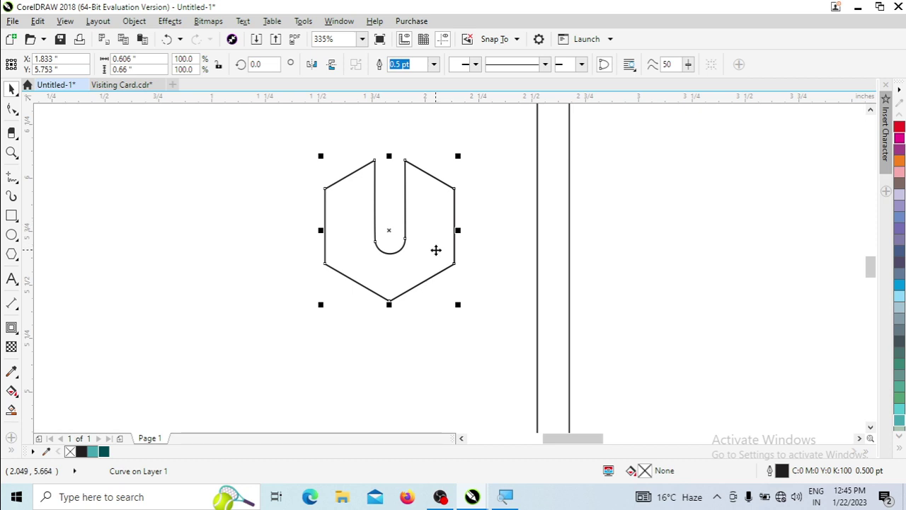
Re-cut the U notch in the hexagon top, fill it dark teal and remove its outline.
{"action": "key", "text": "ctrl+z"}
{"action": "key", "text": "space"}
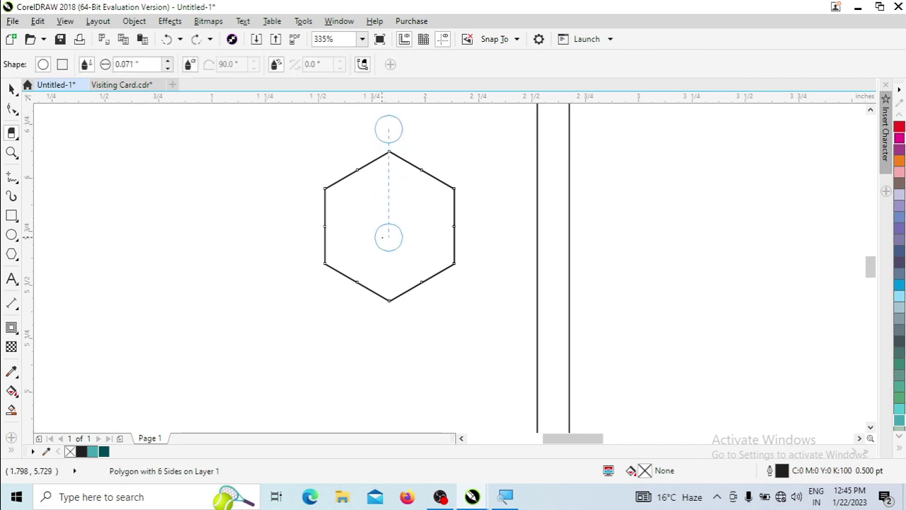
{"action": "left_click", "coordinate": [388, 237]}
{"action": "key", "text": "space"}
{"action": "left_click", "coordinate": [104, 451]}
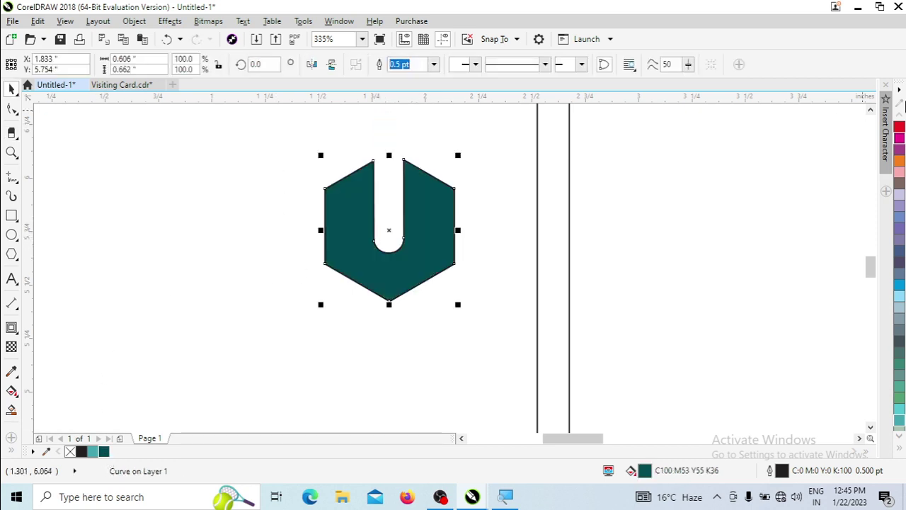
{"action": "right_click", "coordinate": [70, 451]}
Give the U-hexagon a vertical fountain fill running from teal to a near-black shade.
{"action": "key", "text": "g"}
{"action": "left_click_drag", "start_coordinate": [425, 191], "coordinate": [369, 285]}
{"action": "left_click", "coordinate": [104, 452]}
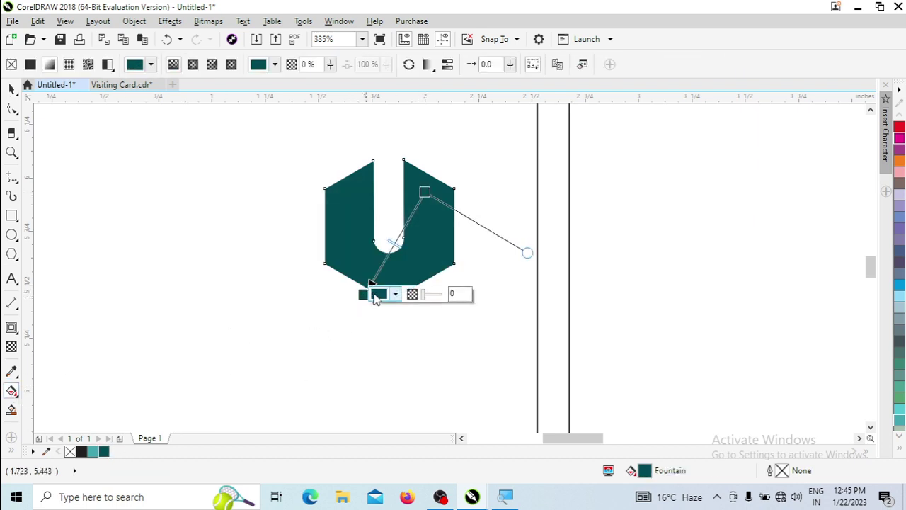
{"action": "left_click", "coordinate": [396, 294]}
{"action": "left_click", "coordinate": [439, 421]}
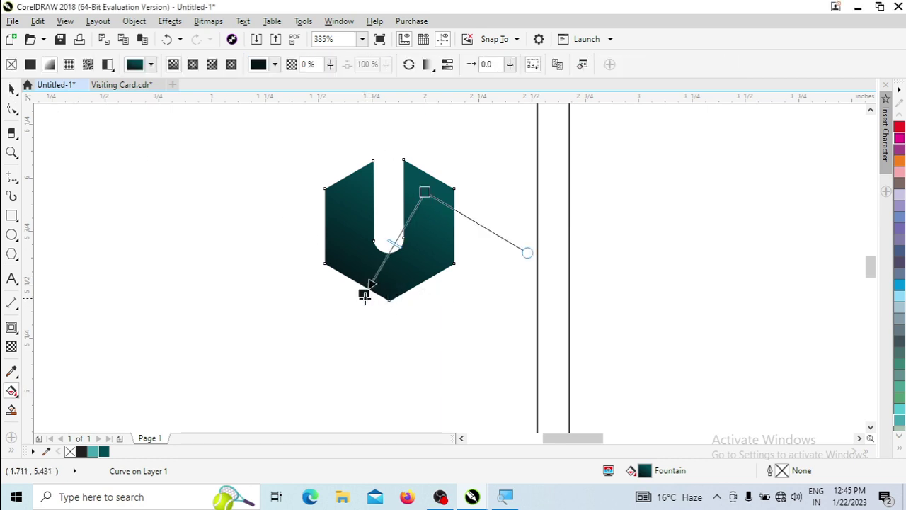
{"action": "left_click_drag", "start_coordinate": [364, 296], "coordinate": [391, 306]}
{"action": "left_click_drag", "start_coordinate": [425, 192], "coordinate": [392, 220]}
{"action": "left_click_drag", "start_coordinate": [392, 306], "coordinate": [392, 296]}
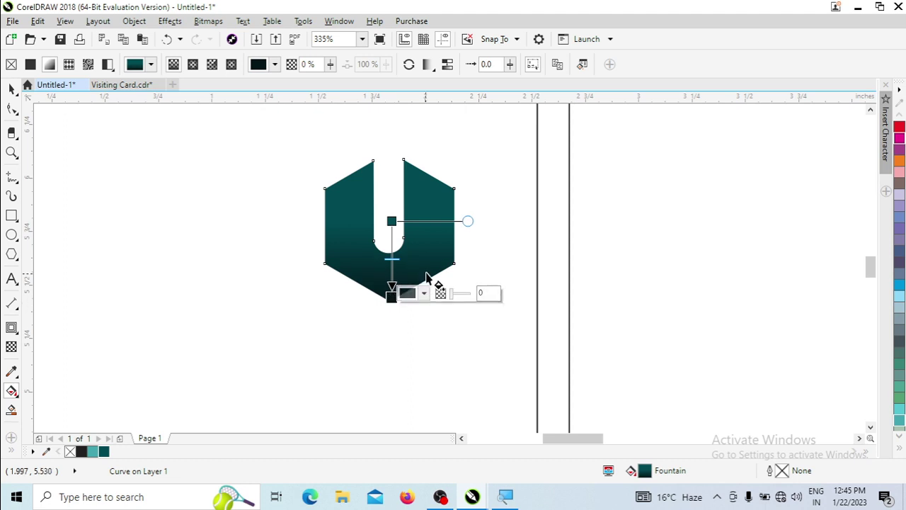
{"action": "key", "text": "space"}
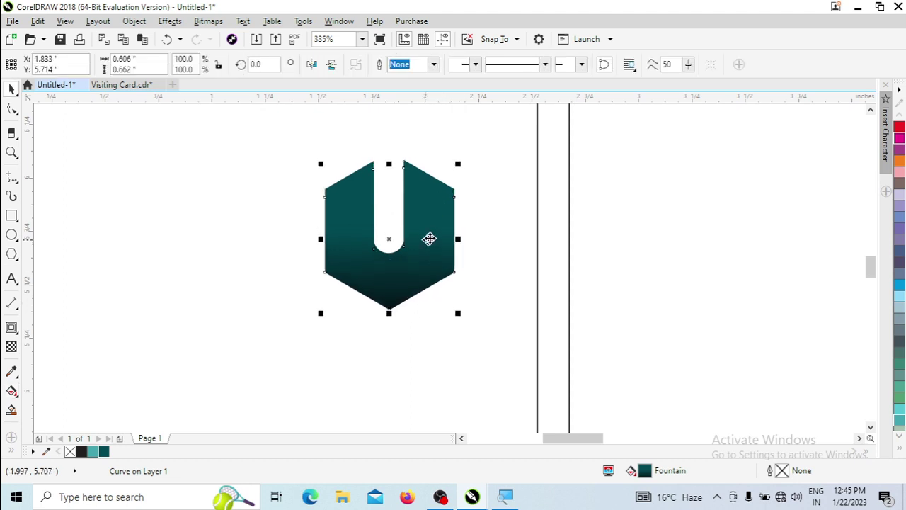
Nudge the reversed-gradient U-hexagon copy slightly upward to leave a dark rim along the top.
{"action": "right_click", "coordinate": [432, 237]}
{"action": "left_click", "coordinate": [340, 241]}
{"action": "key", "text": "space"}
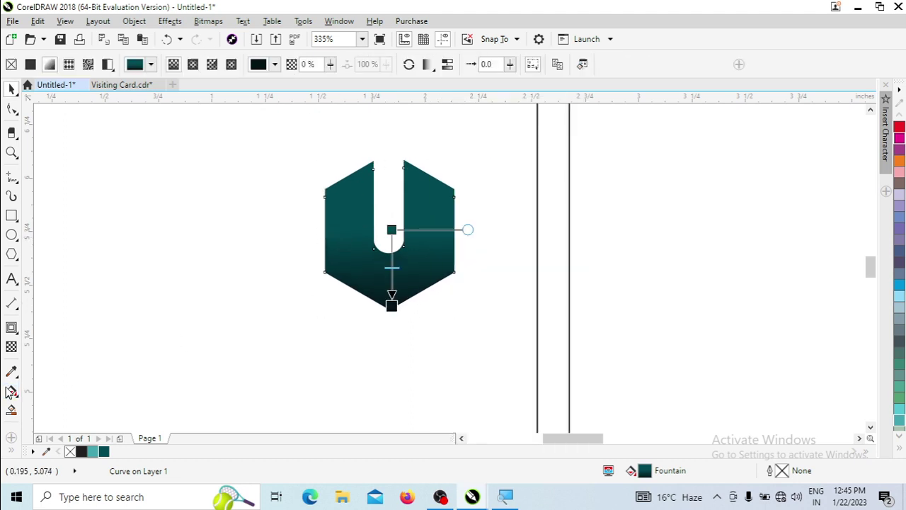
{"action": "left_click", "coordinate": [407, 66]}
{"action": "key", "text": "space"}
{"action": "left_click_drag", "start_coordinate": [269, 127], "coordinate": [490, 368]}
{"action": "left_click_drag", "start_coordinate": [378, 182], "coordinate": [371, 170]}
{"action": "right_click", "coordinate": [370, 172]}
{"action": "key", "text": "Escape"}
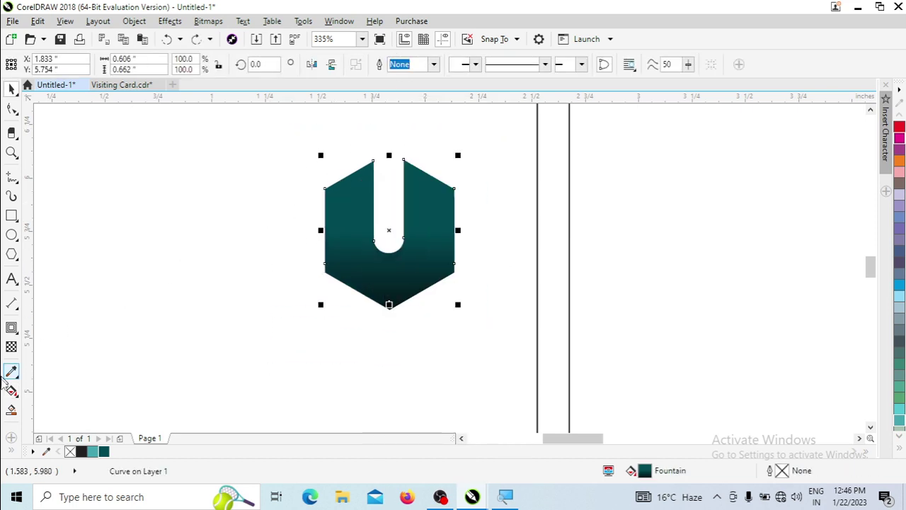
{"action": "key", "text": "space"}
{"action": "key", "text": "space"}
{"action": "key", "text": "Escape"}
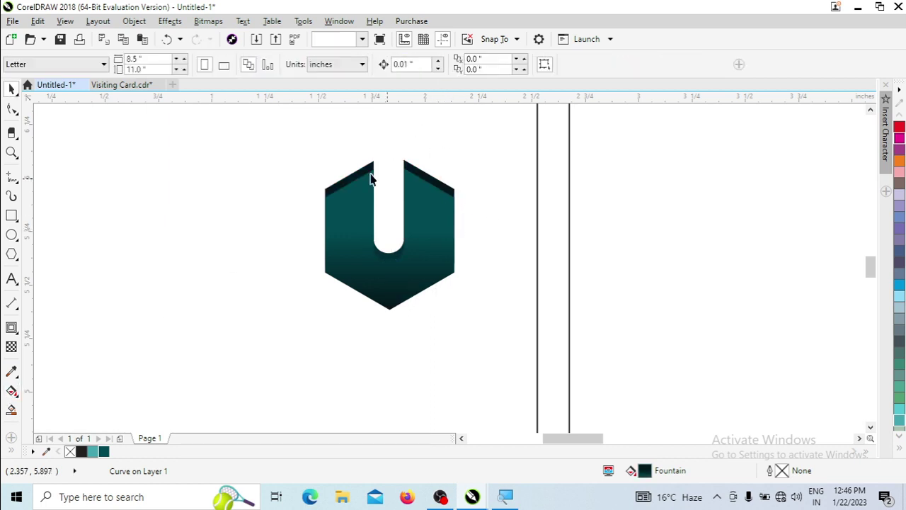
Group the two hexagon parts, move the logo into the left panel and shrink it to about 81%.
{"action": "left_click_drag", "start_coordinate": [305, 142], "coordinate": [570, 411]}
{"action": "key", "text": "ctrl+g"}
{"action": "scroll", "coordinate": [506, 328], "scroll_direction": "down", "scroll_amount": 4}
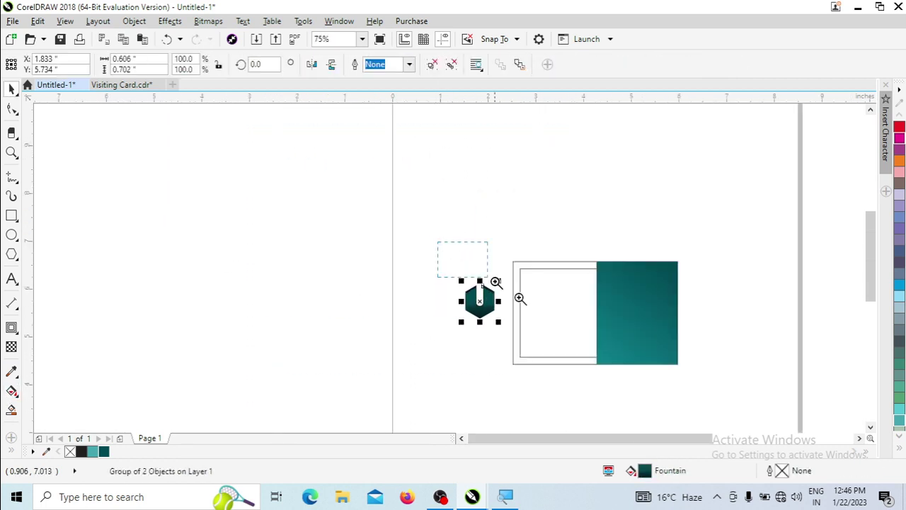
{"action": "scroll", "coordinate": [519, 297], "scroll_direction": "up", "scroll_amount": 3}
{"action": "left_click_drag", "start_coordinate": [336, 304], "coordinate": [567, 322]}
{"action": "scroll", "coordinate": [566, 320], "scroll_direction": "down", "scroll_amount": 1}
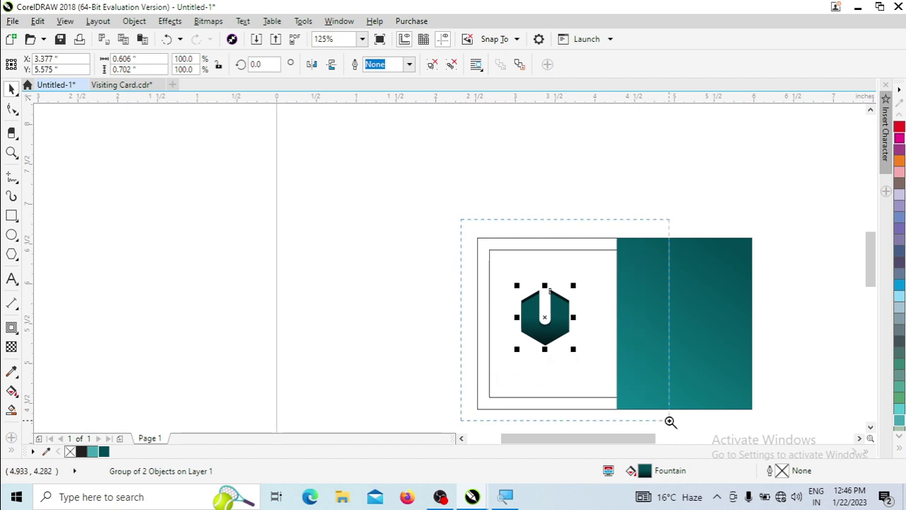
{"action": "scroll", "coordinate": [669, 421], "scroll_direction": "up", "scroll_amount": 2}
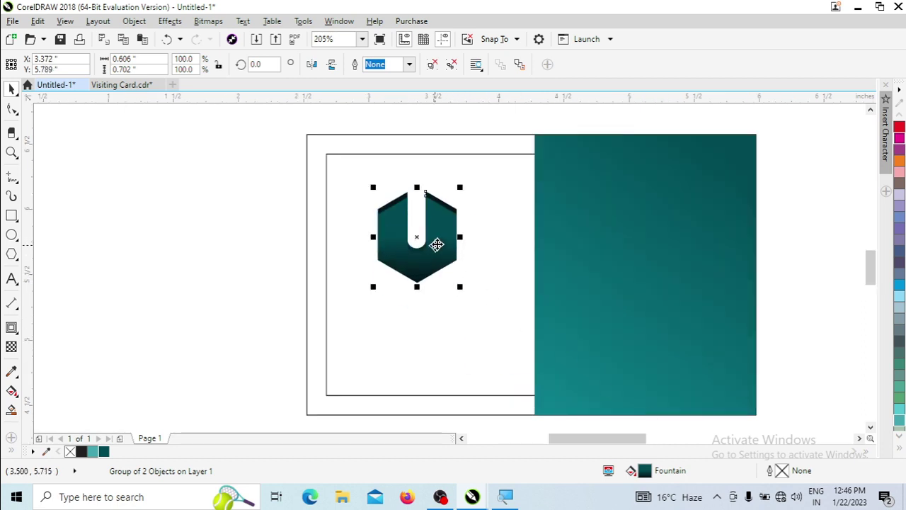
{"action": "left_click_drag", "start_coordinate": [460, 287], "coordinate": [445, 278]}
{"action": "left_click_drag", "start_coordinate": [432, 225], "coordinate": [429, 211]}
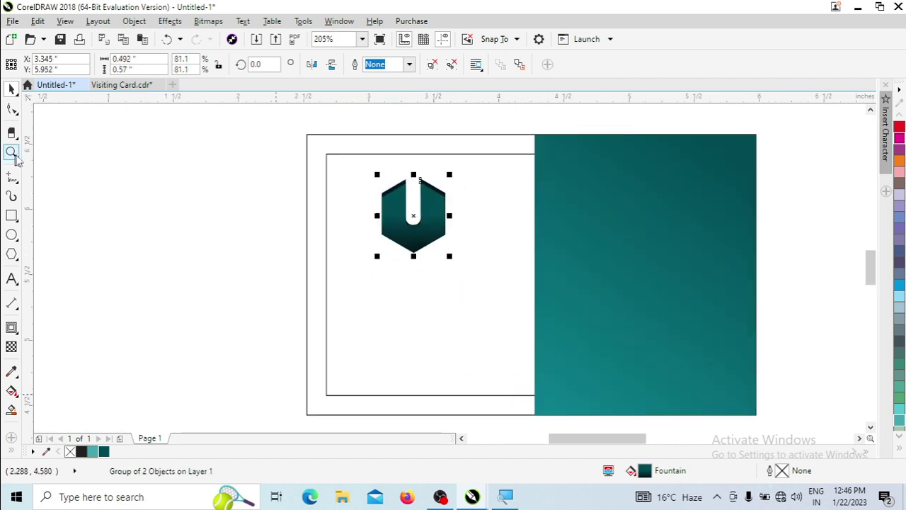
Centre the logo horizontally in the left panel using a temporary guide rectangle, then delete the guide.
{"action": "left_click", "coordinate": [11, 216]}
{"action": "left_click_drag", "start_coordinate": [302, 213], "coordinate": [535, 249]}
{"action": "key", "text": "space"}
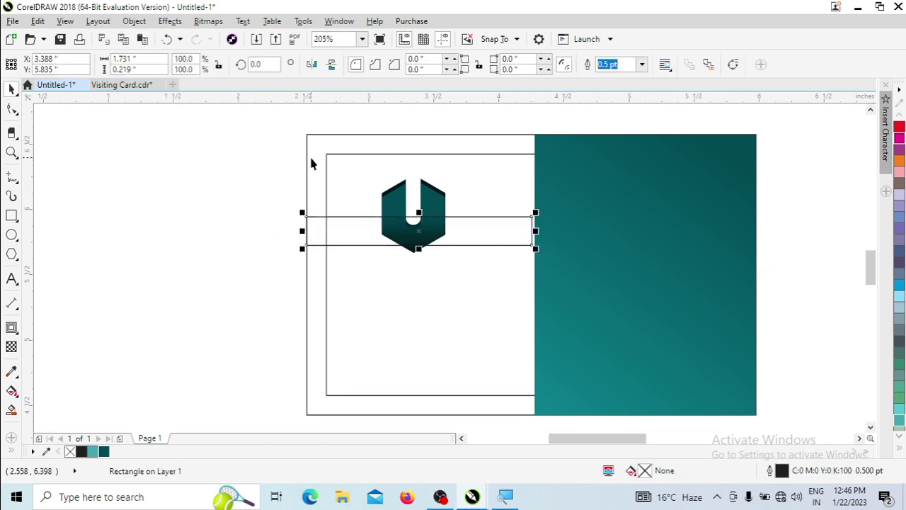
{"action": "left_click", "coordinate": [310, 157], "text": "shift"}
{"action": "left_click_drag", "start_coordinate": [289, 131], "coordinate": [631, 348]}
{"action": "scroll", "coordinate": [567, 253], "scroll_direction": "up", "scroll_amount": 2}
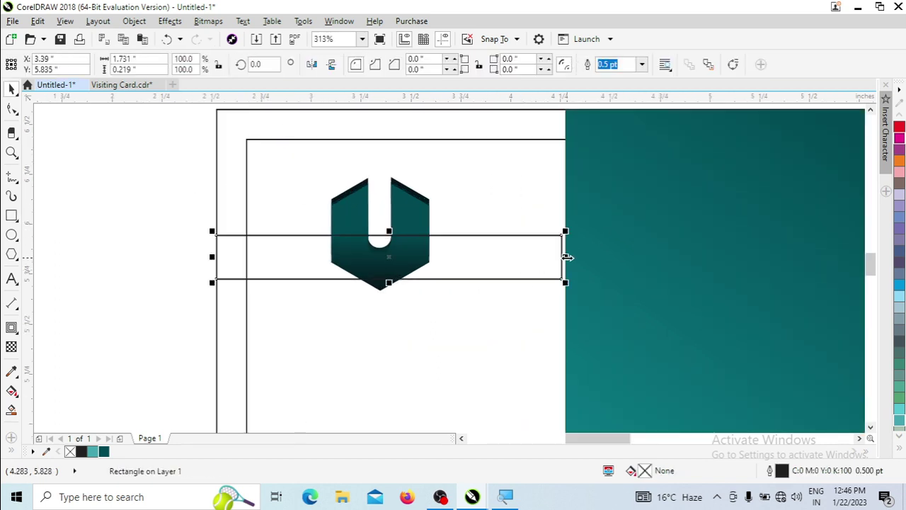
{"action": "left_click_drag", "start_coordinate": [566, 255], "coordinate": [571, 258]}
{"action": "left_click", "coordinate": [425, 224]}
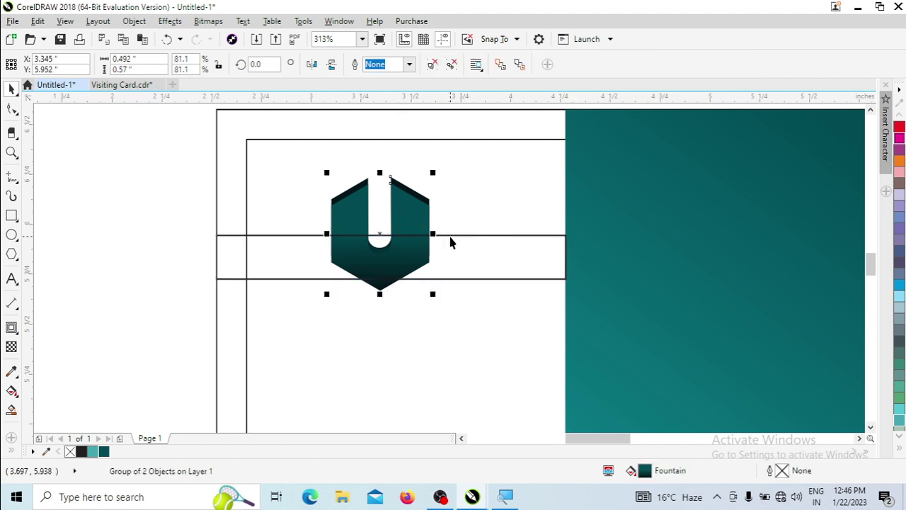
{"action": "left_click", "coordinate": [478, 245], "text": "shift"}
{"action": "key", "text": "c"}
{"action": "left_click", "coordinate": [241, 248]}
{"action": "key", "text": "Tab"}
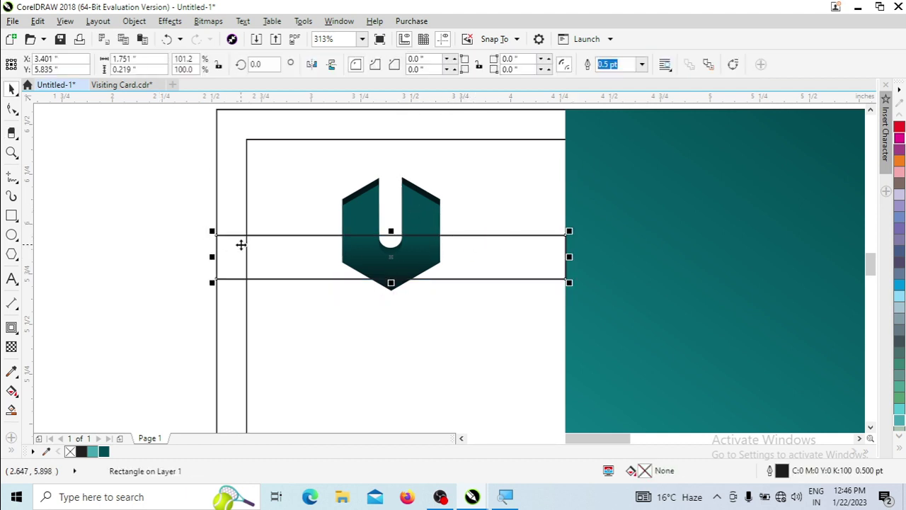
{"action": "key", "text": "Delete"}
Duplicate the logo, move the copy below the original and mirror it vertically.
{"action": "scroll", "coordinate": [356, 290], "scroll_direction": "down", "scroll_amount": 2}
{"action": "left_click", "coordinate": [417, 213]}
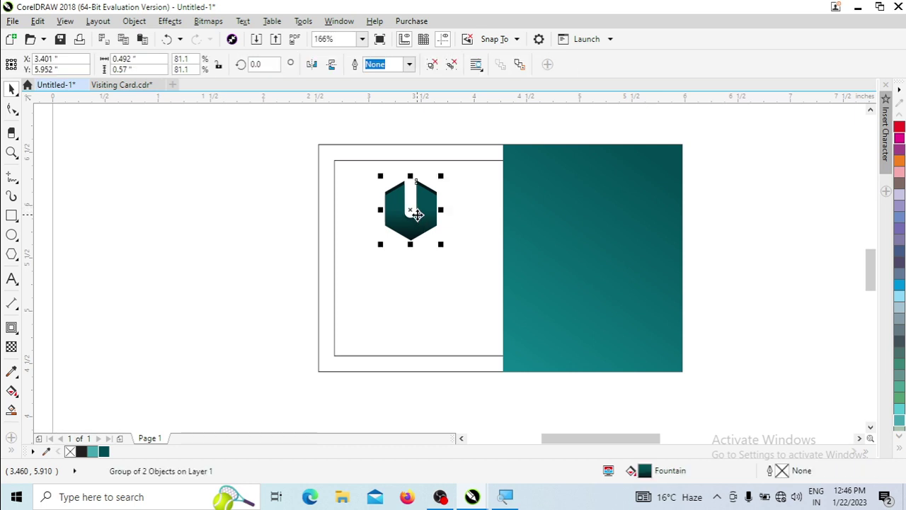
{"action": "key", "text": "ctrl+d"}
{"action": "key", "text": "ctrl+z"}
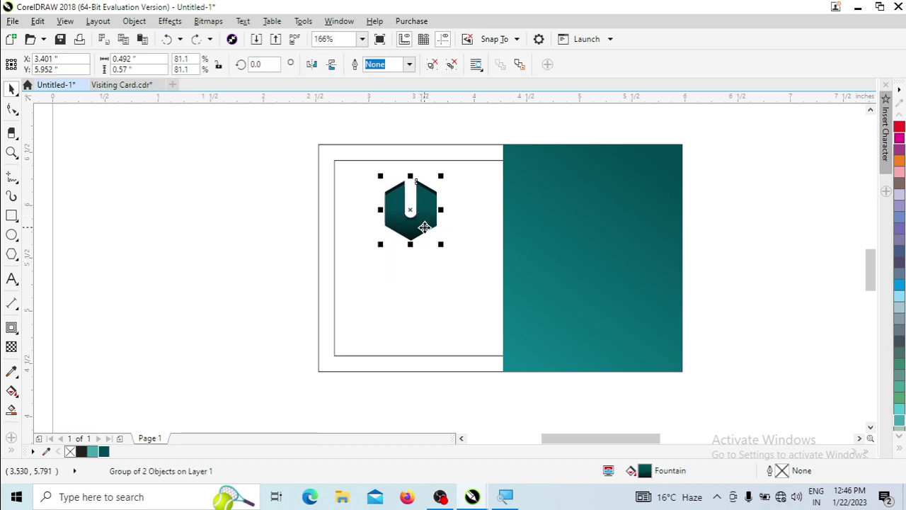
{"action": "key", "text": "plus"}
{"action": "key", "text": "Down"}
{"action": "key", "text": "Down"}
{"action": "key", "text": "Down"}
{"action": "key", "text": "Down"}
{"action": "key", "text": "Down"}
{"action": "key", "text": "Down"}
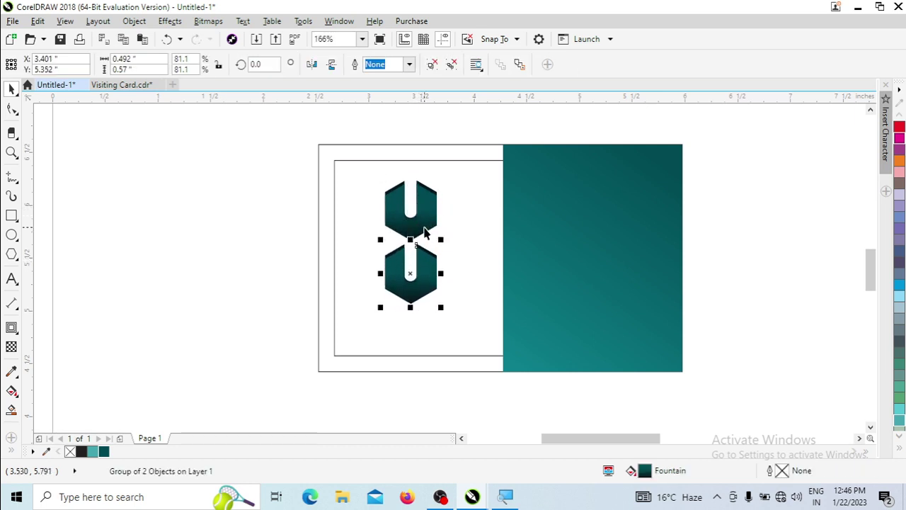
{"action": "left_click", "coordinate": [333, 64]}
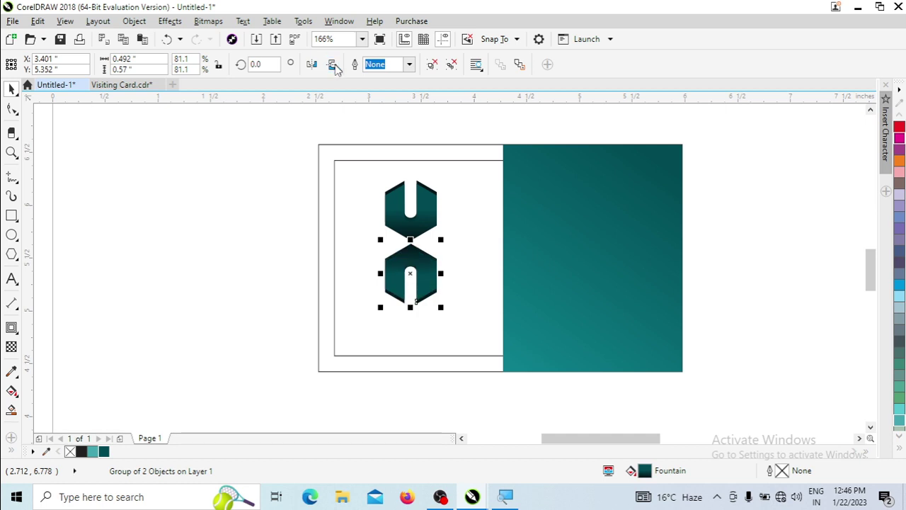
Drag the lower copy's bottom nodes down to stretch it into a tall arch.
{"action": "left_click", "coordinate": [272, 306]}
{"action": "left_click", "coordinate": [392, 303], "text": "ctrl"}
{"action": "left_click", "coordinate": [391, 304]}
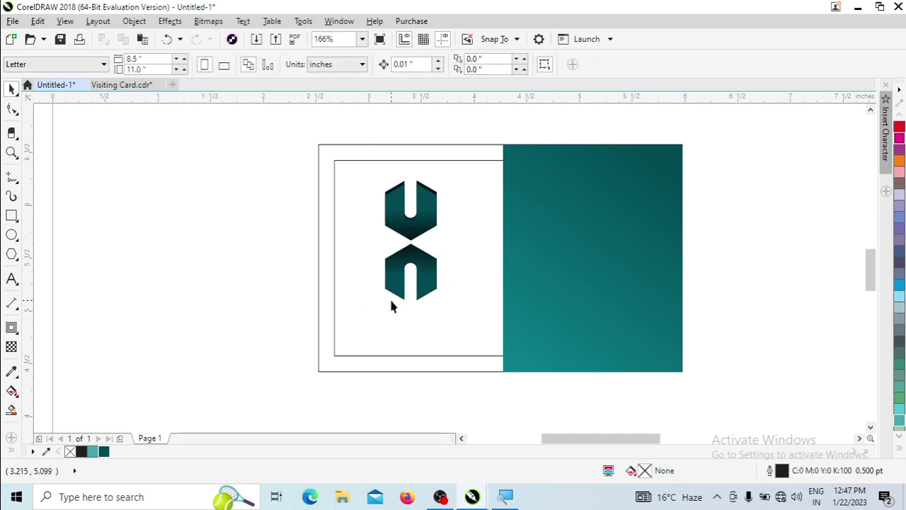
{"action": "left_click", "coordinate": [430, 293], "text": "ctrl"}
{"action": "left_click_drag", "start_coordinate": [431, 293], "coordinate": [428, 289]}
{"action": "key", "text": "F10"}
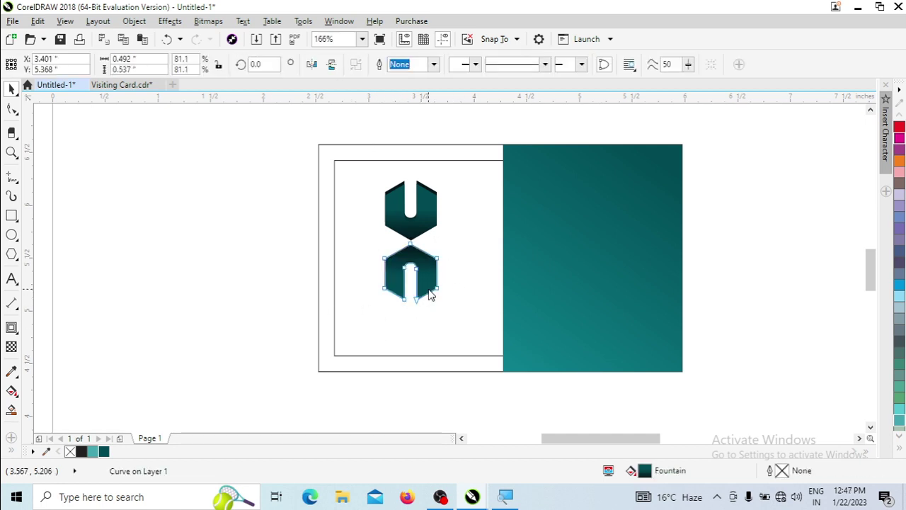
{"action": "left_click_drag", "start_coordinate": [361, 277], "coordinate": [415, 422]}
{"action": "key", "text": "space"}
{"action": "key", "text": "Down"}
{"action": "key", "text": "Down"}
{"action": "key", "text": "Down"}
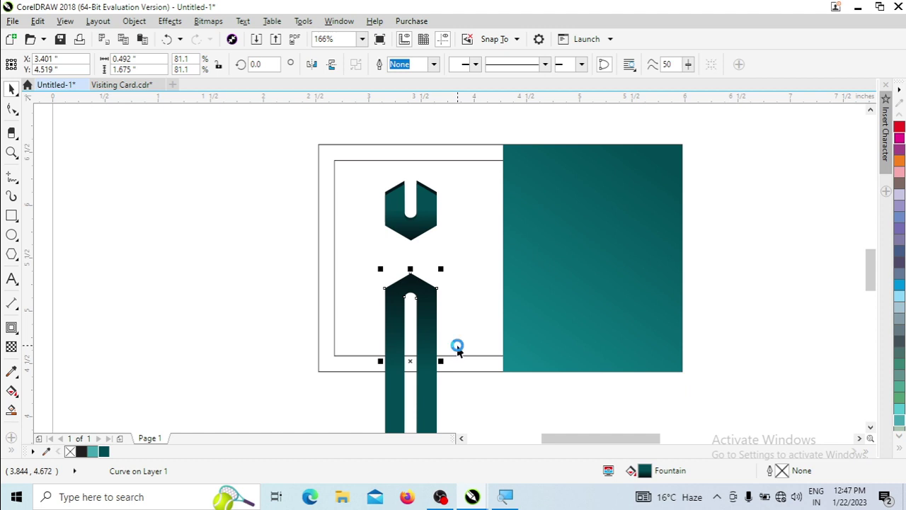
PowerClip the arch inside the card frame and zoom in on the whole card.
{"action": "right_click", "coordinate": [435, 307]}
{"action": "left_click", "coordinate": [453, 104]}
{"action": "left_click", "coordinate": [386, 156]}
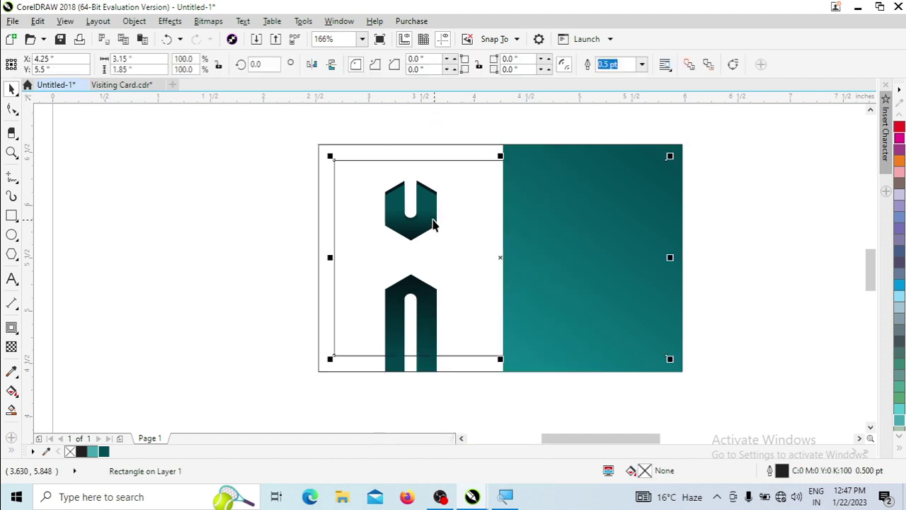
{"action": "left_click_drag", "start_coordinate": [313, 137], "coordinate": [461, 277]}
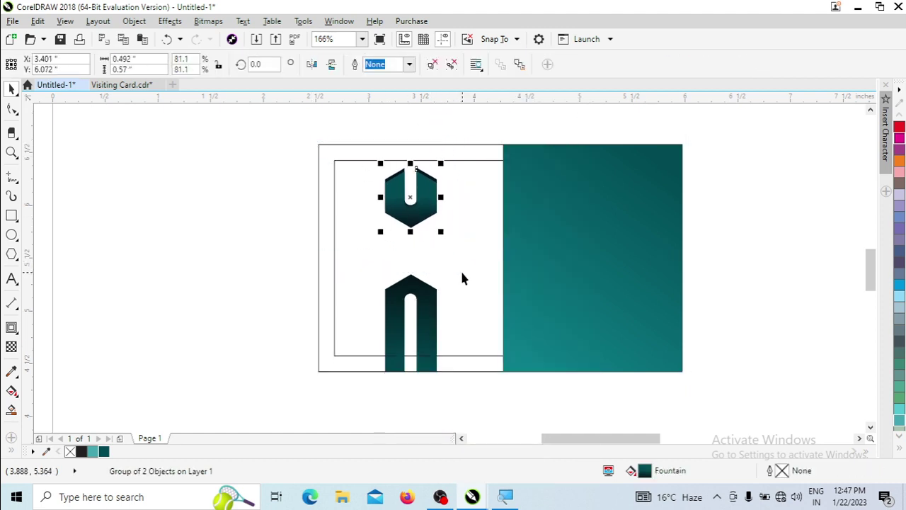
{"action": "key", "text": "z"}
{"action": "left_click_drag", "start_coordinate": [267, 121], "coordinate": [613, 413]}
{"action": "left_click", "coordinate": [183, 204]}
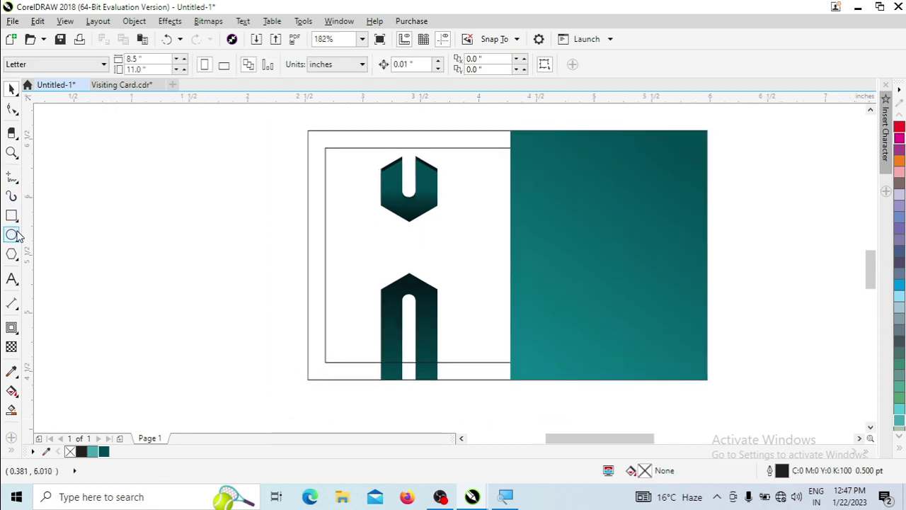
Type 'abc PVT LTD' in the left panel and convert it to Title Case.
{"action": "left_click", "coordinate": [11, 278]}
{"action": "left_click", "coordinate": [347, 239]}
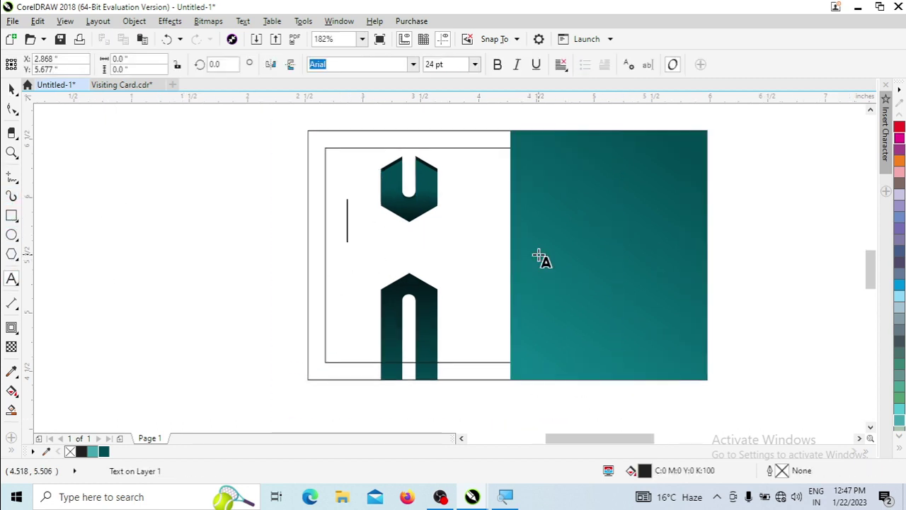
{"action": "type", "text": "ab"}
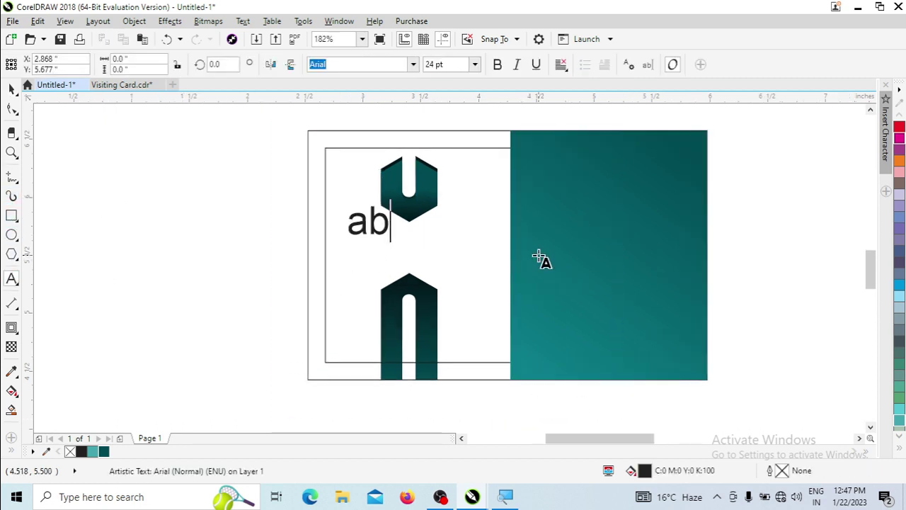
{"action": "type", "text": "c PVT "}
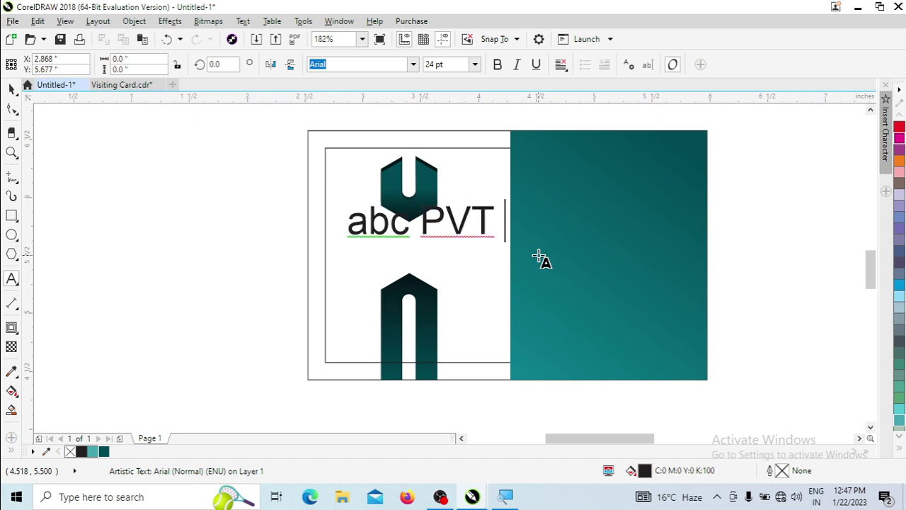
{"action": "type", "text": "LTD"}
{"action": "key", "text": "ctrl+space"}
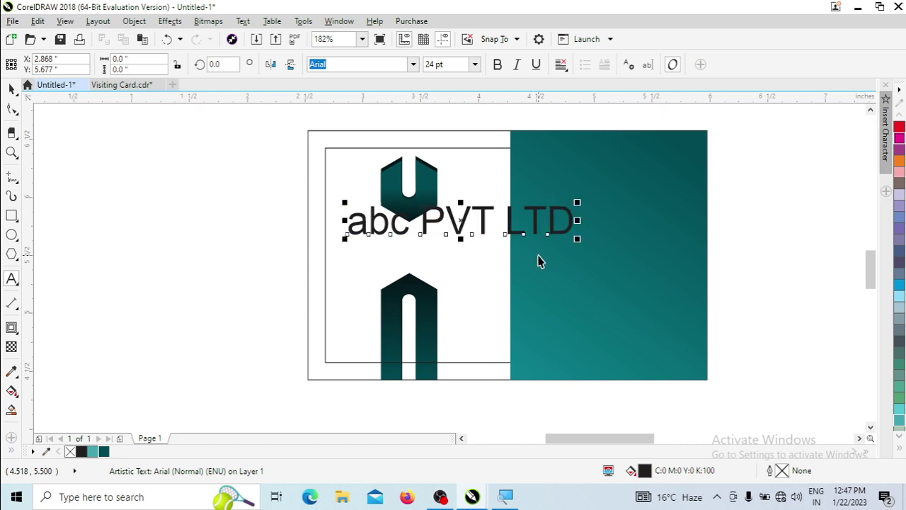
{"action": "key", "text": "ctrl+a"}
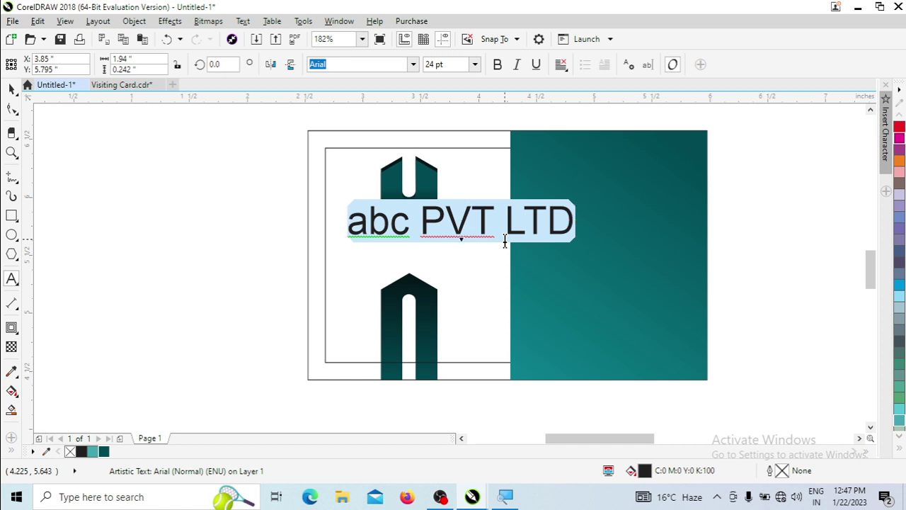
{"action": "key", "text": "shift+F3"}
{"action": "left_click", "coordinate": [377, 250]}
{"action": "left_click", "coordinate": [398, 283]}
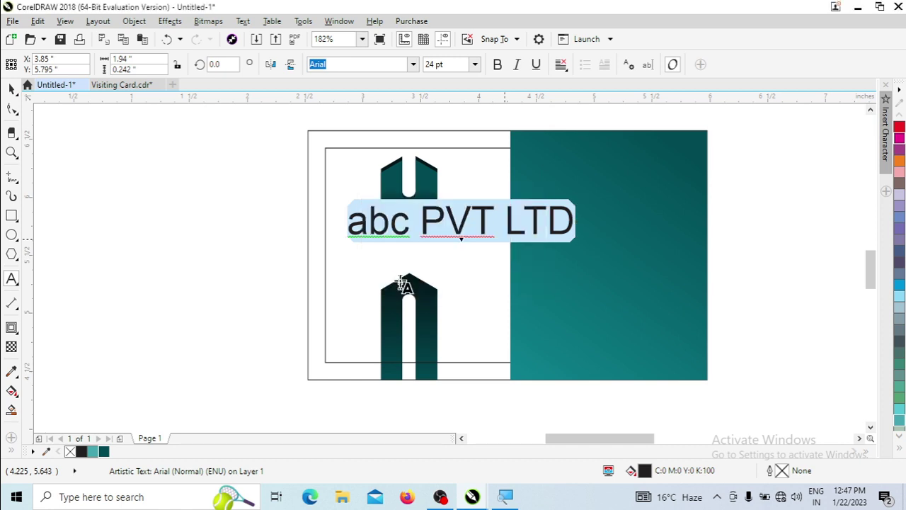
Uppercase 'Abc' so it reads 'ABC Pvt Ltd', then shrink it under the logo.
{"action": "double_click", "coordinate": [386, 226]}
{"action": "key", "text": "shift+F3"}
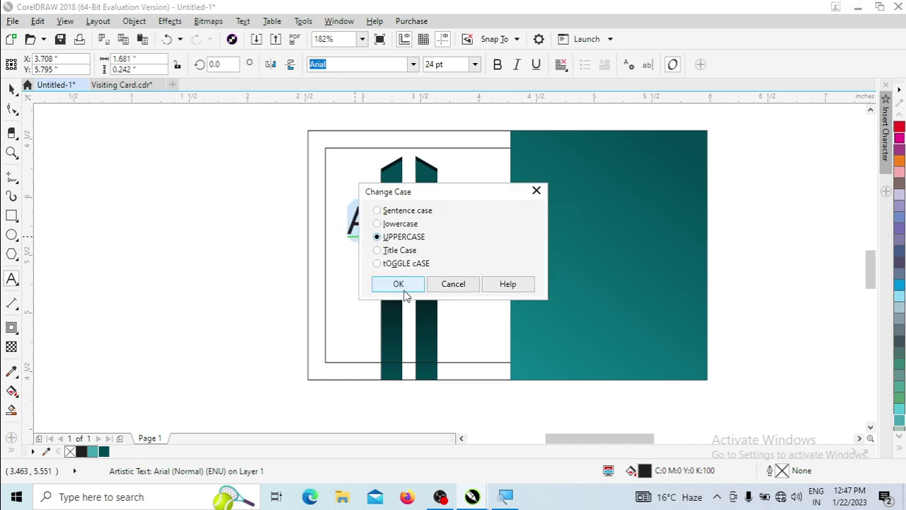
{"action": "left_click", "coordinate": [399, 284]}
{"action": "key", "text": "ctrl+space"}
{"action": "key", "text": "Escape"}
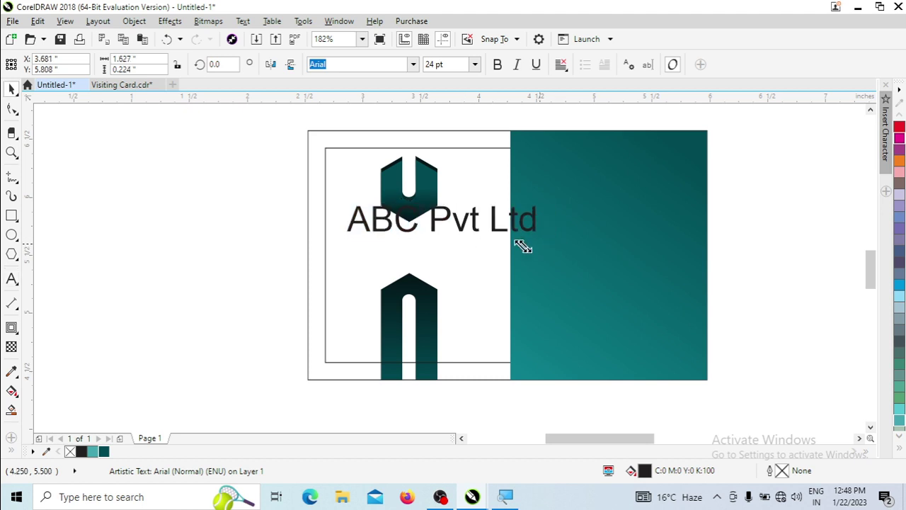
{"action": "left_click_drag", "start_coordinate": [523, 246], "coordinate": [432, 230]}
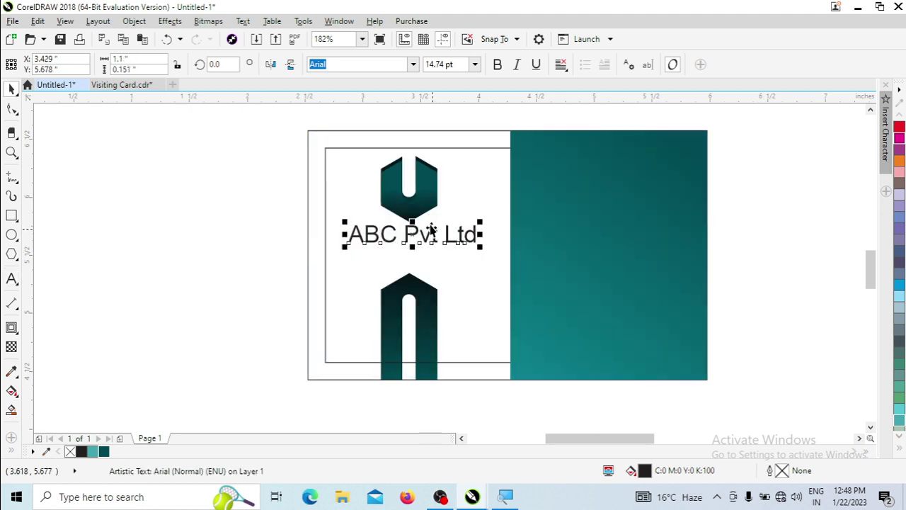
Set the name in Arial Rounded MT Bold, shrink it slightly and centre it under the logo.
{"action": "left_click", "coordinate": [414, 65]}
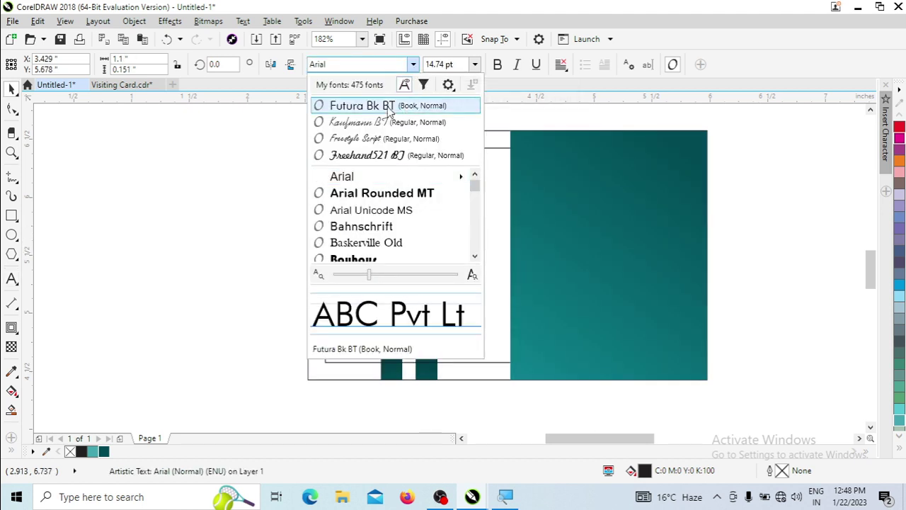
{"action": "left_click", "coordinate": [382, 193]}
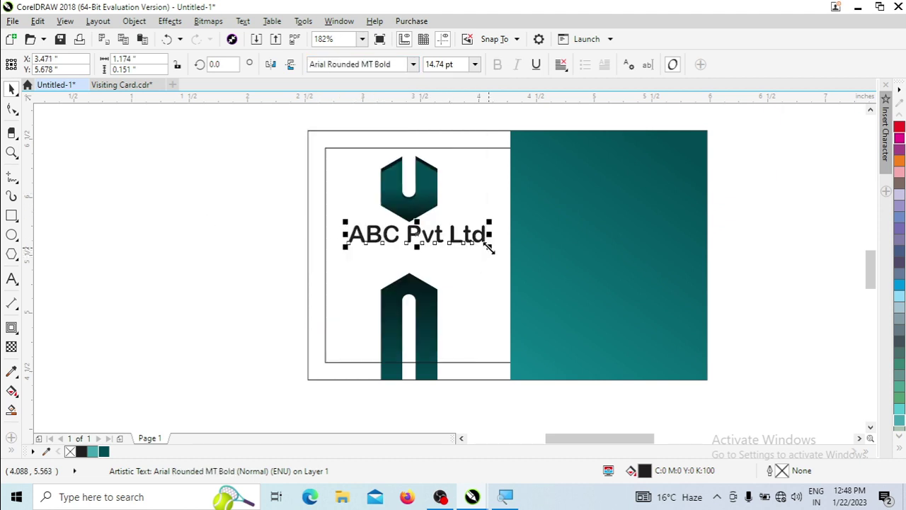
{"action": "left_click_drag", "start_coordinate": [488, 246], "coordinate": [461, 253]}
{"action": "left_click", "coordinate": [427, 190]}
{"action": "left_click", "coordinate": [425, 234]}
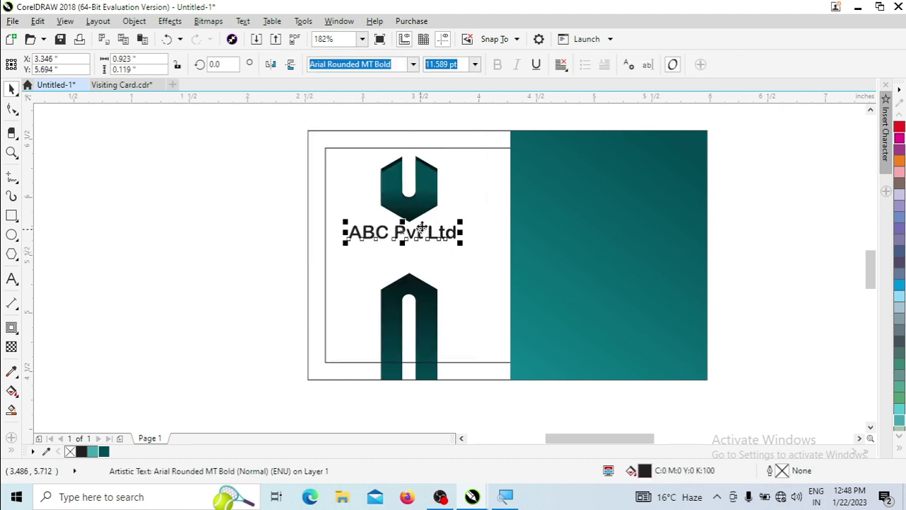
{"action": "left_click", "coordinate": [431, 192], "text": "shift"}
{"action": "key", "text": "c"}
{"action": "left_click", "coordinate": [208, 239]}
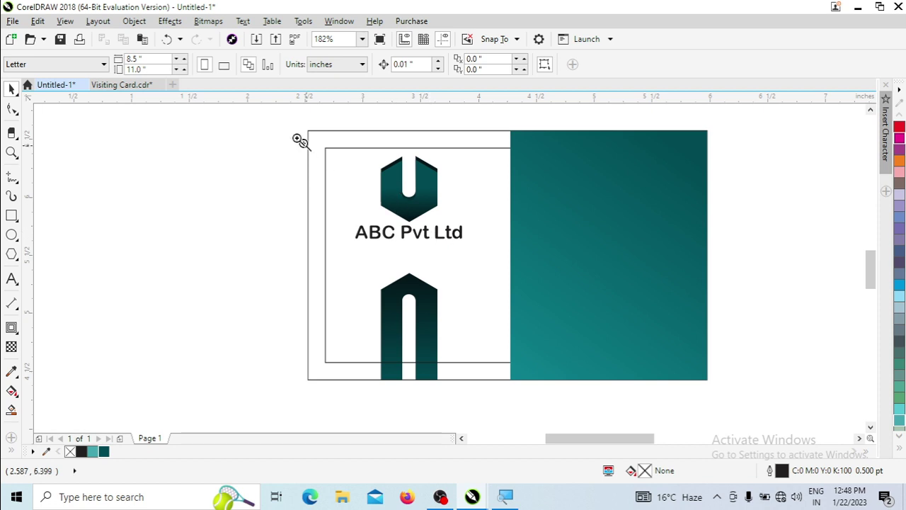
{"action": "scroll", "coordinate": [485, 168], "scroll_direction": "down", "scroll_amount": 1}
Duplicate the teal panel into a thin horizontal strip and darken its left gradient node with value 48.
{"action": "key", "text": "space"}
{"action": "left_click", "coordinate": [503, 214]}
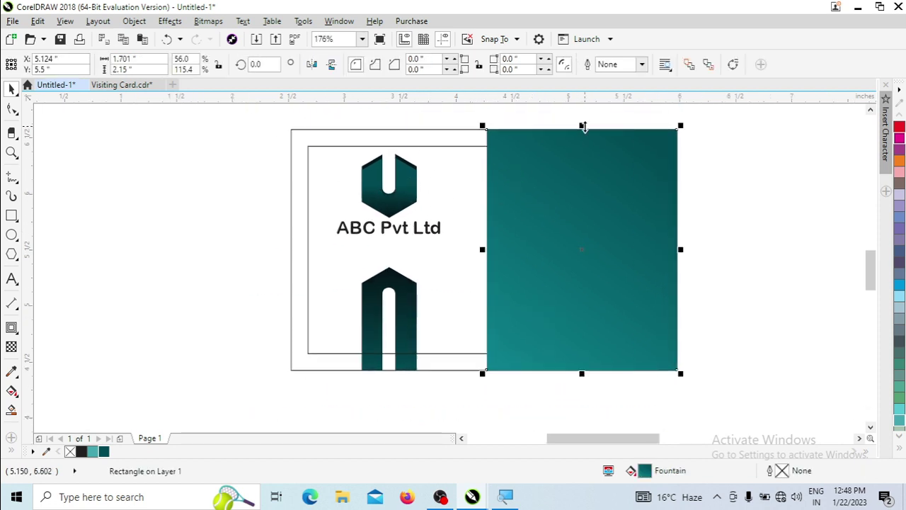
{"action": "left_click_drag", "start_coordinate": [583, 126], "coordinate": [580, 208]}
{"action": "left_click", "coordinate": [11, 391]}
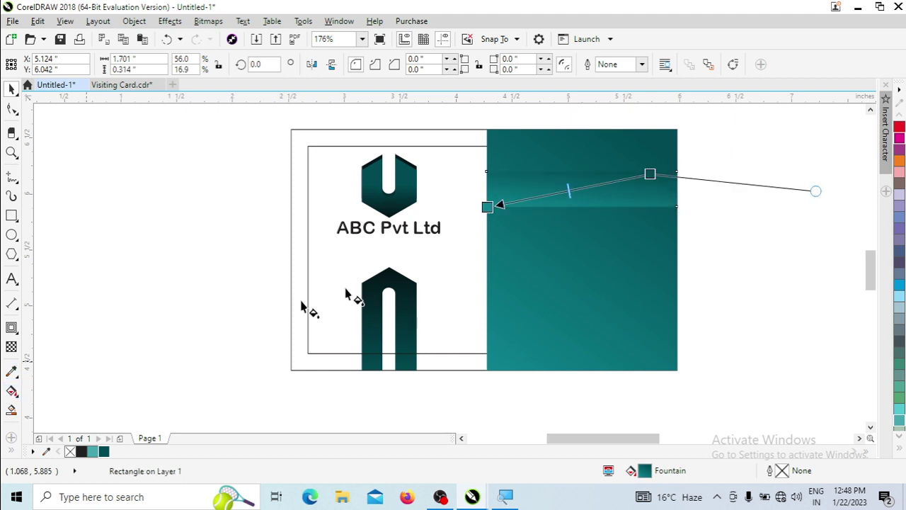
{"action": "left_click_drag", "start_coordinate": [651, 174], "coordinate": [647, 182]}
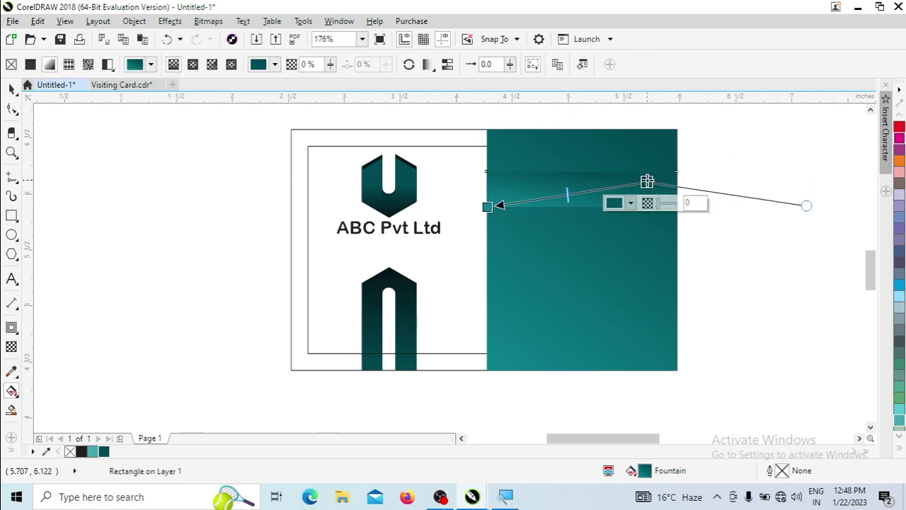
{"action": "left_click", "coordinate": [630, 203]}
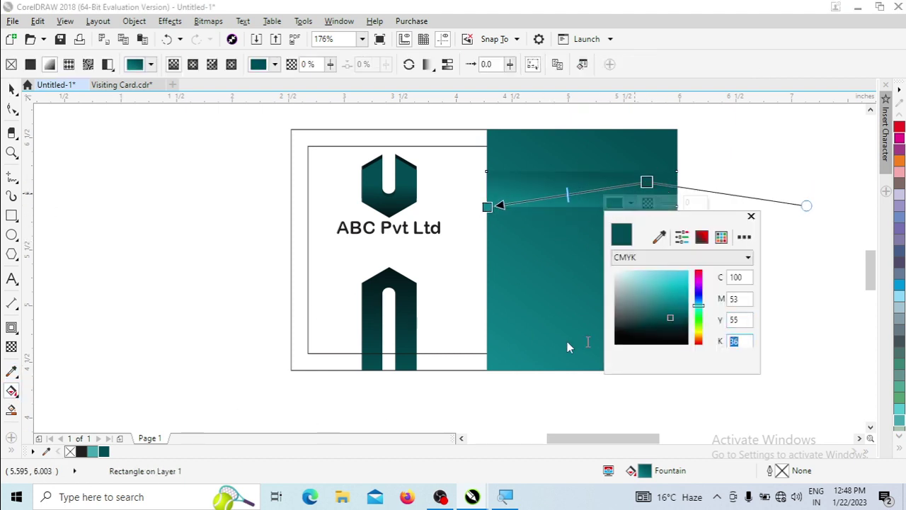
{"action": "type", "text": "48"}
{"action": "key", "text": "Return"}
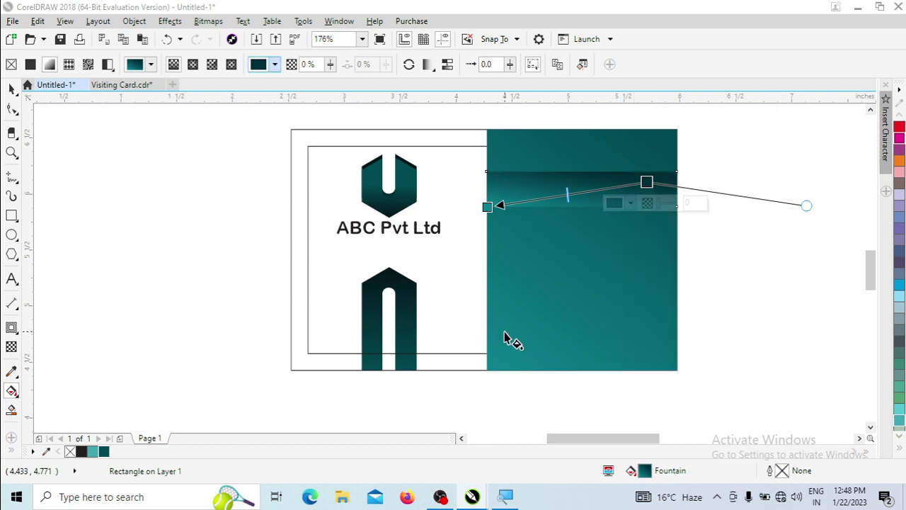
Deselect the strip and pull a horizontal guideline onto the page.
{"action": "key", "text": "space"}
{"action": "left_click", "coordinate": [738, 226]}
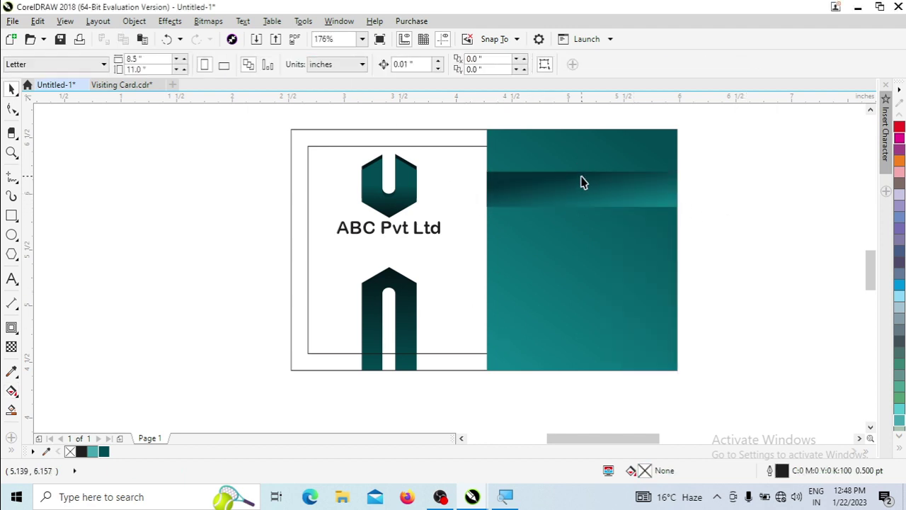
{"action": "left_click_drag", "start_coordinate": [400, 102], "coordinate": [536, 6]}
{"action": "scroll", "coordinate": [595, 132], "scroll_direction": "up", "scroll_amount": 2}
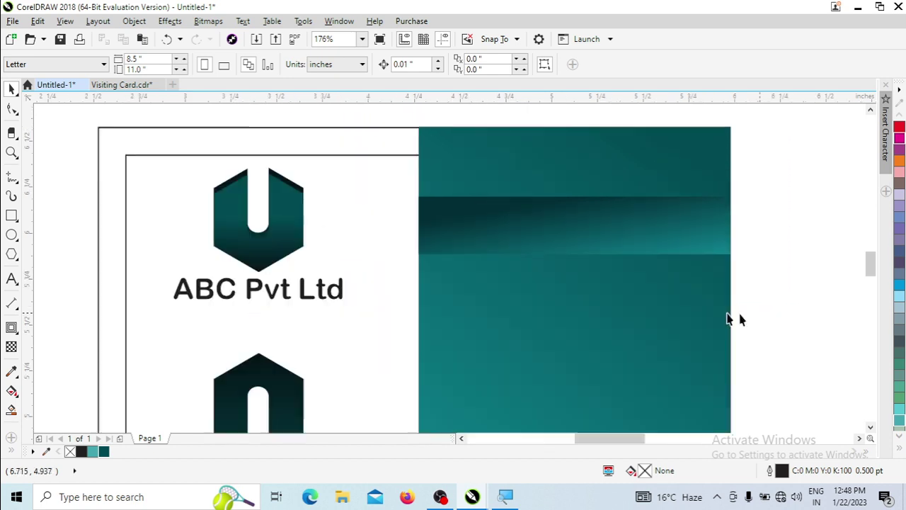
Convert the strip to curves and push its two left nodes out past the teal panel.
{"action": "key", "text": "space"}
{"action": "left_click", "coordinate": [540, 191]}
{"action": "key", "text": "ctrl+q"}
{"action": "key", "text": "F10"}
{"action": "left_click_drag", "start_coordinate": [416, 170], "coordinate": [501, 294]}
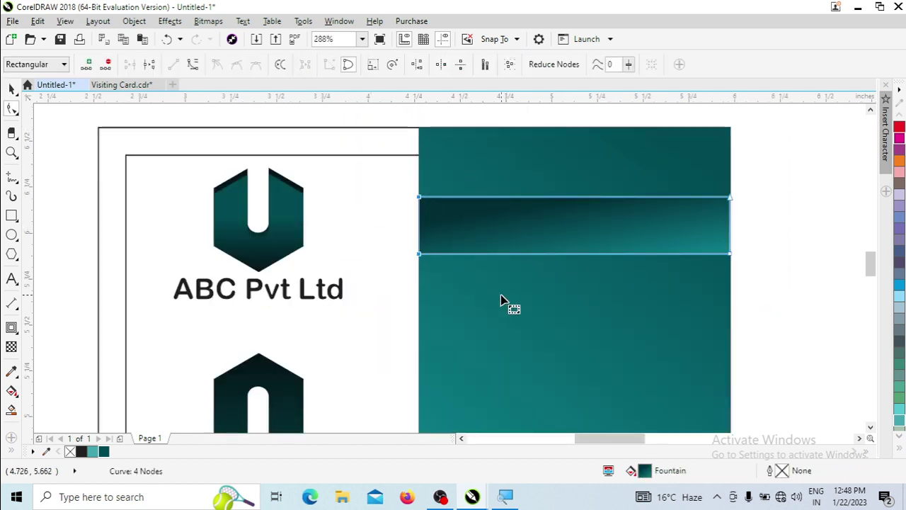
{"action": "key", "text": "Left"}
{"action": "key", "text": "Left"}
{"action": "key", "text": "Left"}
{"action": "key", "text": "Left"}
{"action": "key", "text": "Left"}
{"action": "key", "text": "Left"}
Skew the strip so its right end slopes down and fill it solid Sea Green.
{"action": "key", "text": "space"}
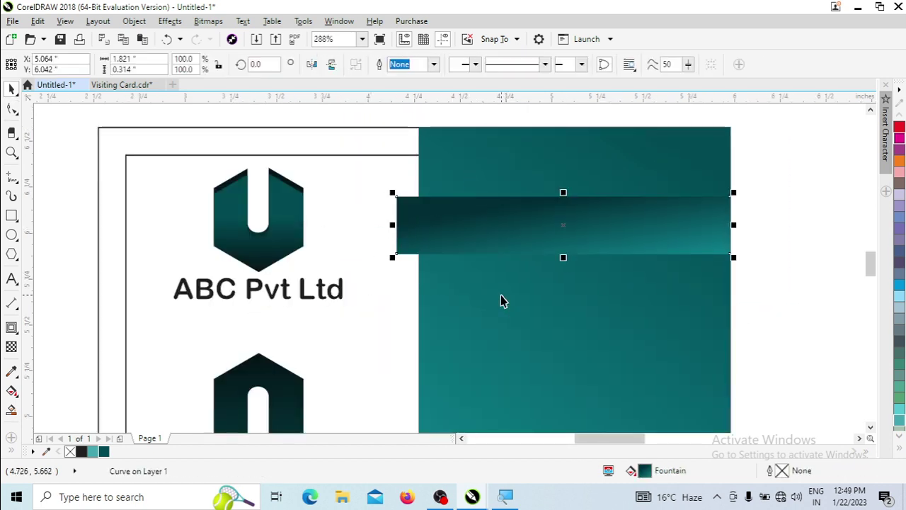
{"action": "left_click", "coordinate": [521, 253]}
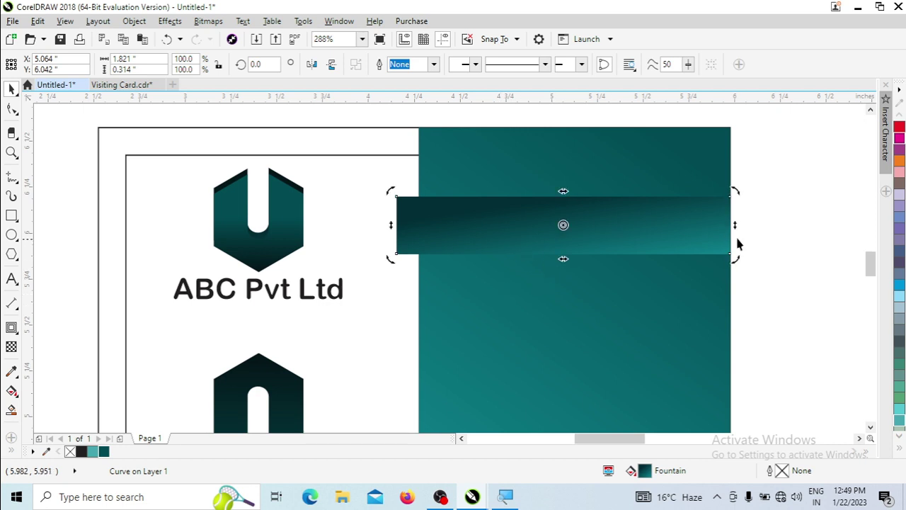
{"action": "left_click_drag", "start_coordinate": [735, 226], "coordinate": [734, 280]}
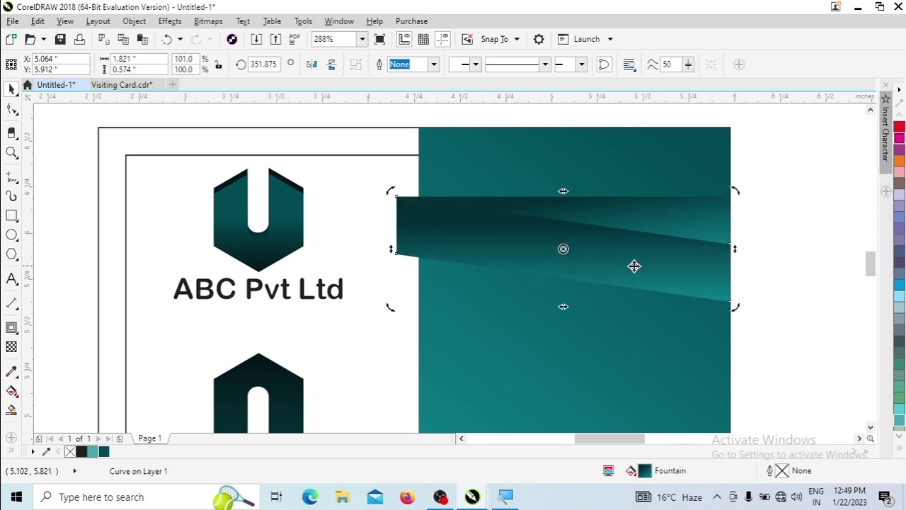
{"action": "left_click", "coordinate": [92, 451]}
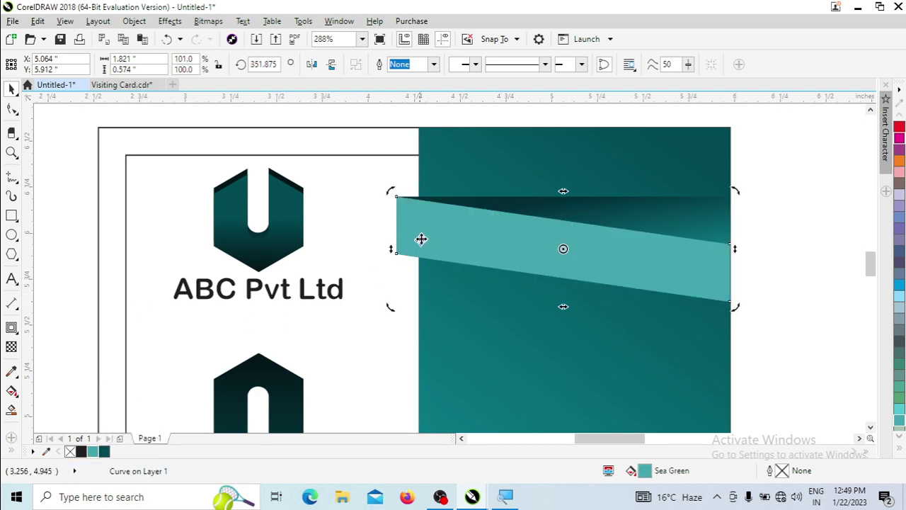
{"action": "right_click", "coordinate": [421, 238]}
{"action": "left_click", "coordinate": [441, 105]}
Narrow the teal panel slightly from its left side.
{"action": "left_click", "coordinate": [356, 142]}
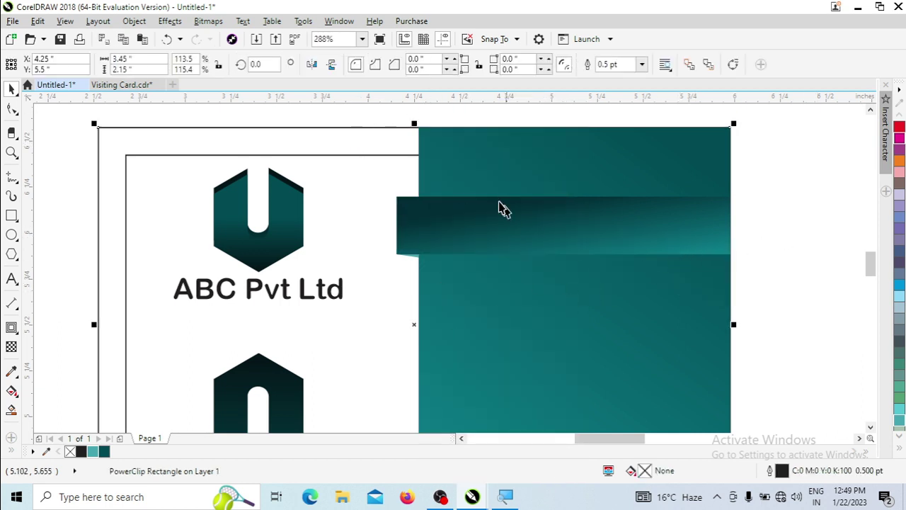
{"action": "left_click", "coordinate": [451, 141]}
{"action": "left_click_drag", "start_coordinate": [414, 330], "coordinate": [428, 330]}
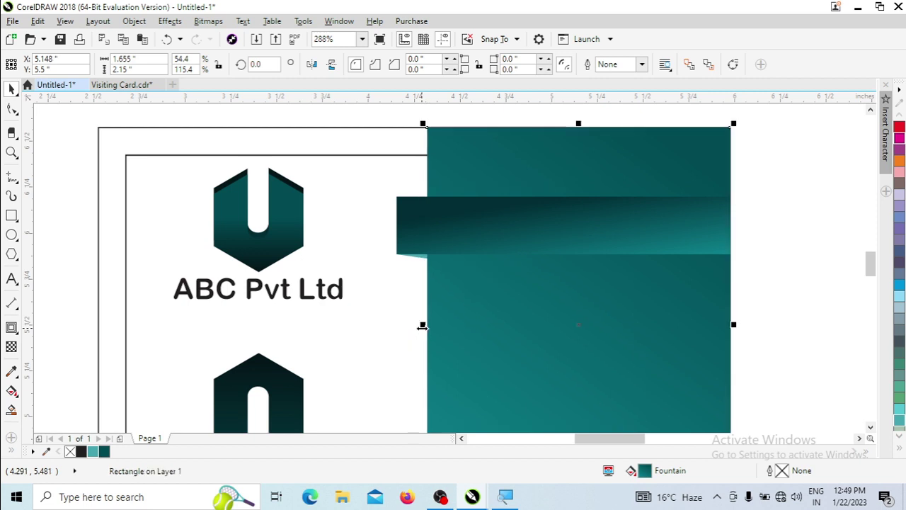
{"action": "left_click", "coordinate": [807, 212]}
Place a copy of the ABC Pvt Ltd text onto the teal panel.
{"action": "left_click", "coordinate": [441, 225]}
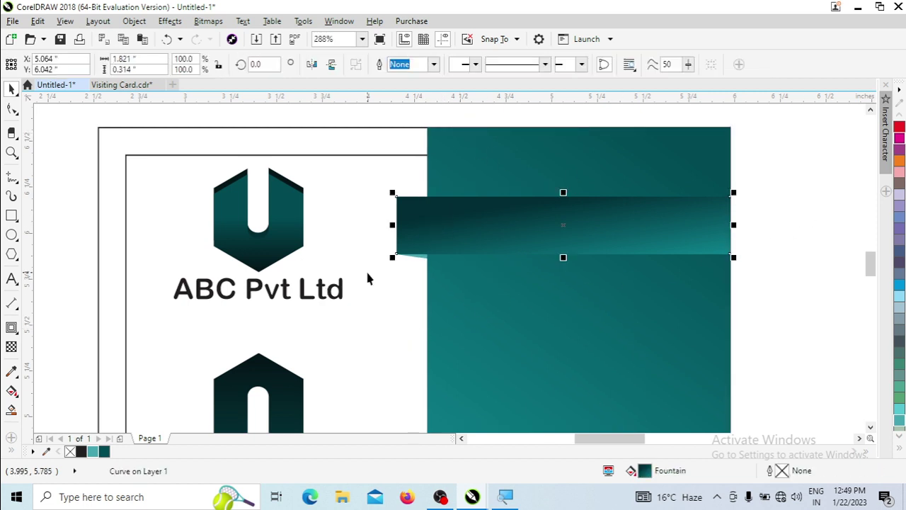
{"action": "scroll", "coordinate": [366, 277], "scroll_direction": "down", "scroll_amount": 2}
{"action": "left_click_drag", "start_coordinate": [286, 246], "coordinate": [446, 264]}
{"action": "left_click_drag", "start_coordinate": [282, 139], "coordinate": [633, 390]}
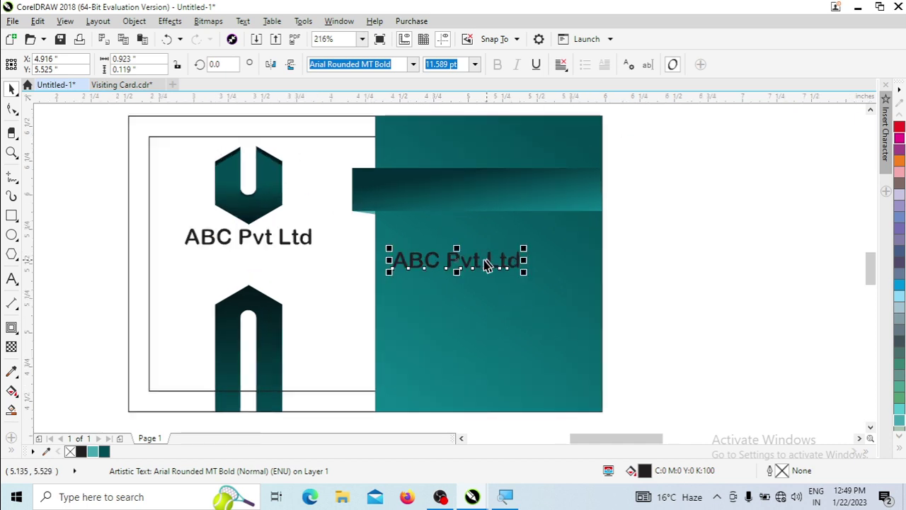
{"action": "left_click", "coordinate": [479, 263]}
{"action": "double_click", "coordinate": [473, 261]}
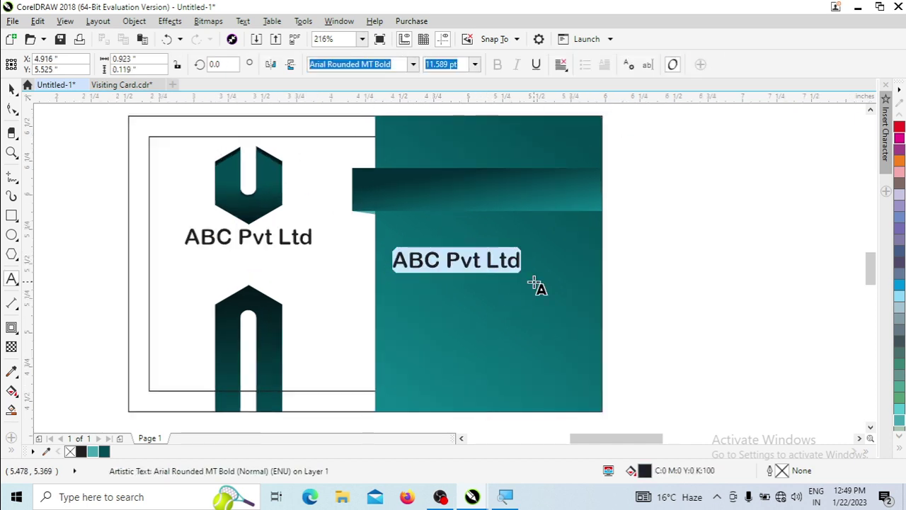
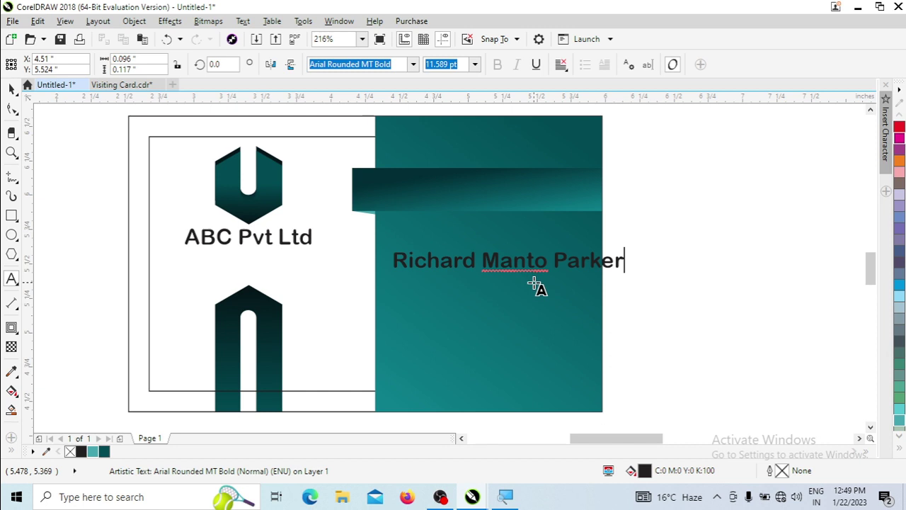
Try Impact and Futura Bk BT, then set the name to Candara Bold.
{"action": "left_click", "coordinate": [413, 63]}
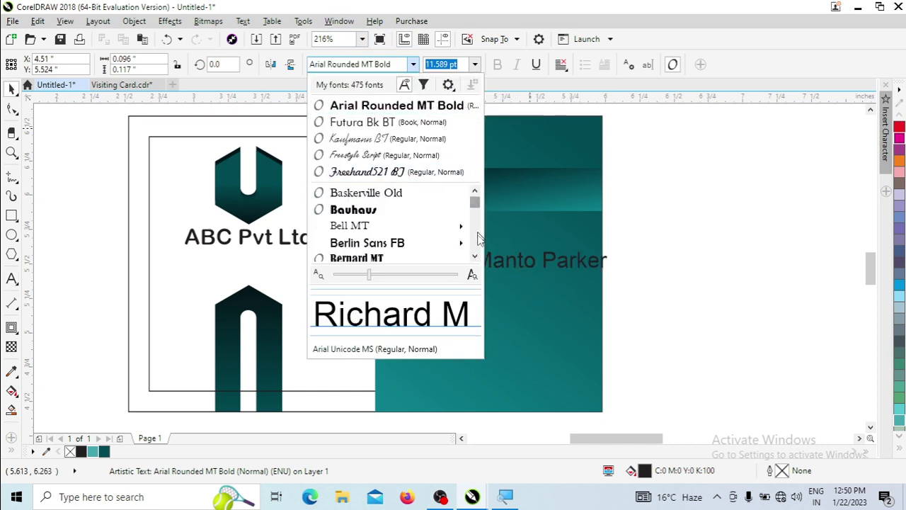
{"action": "left_click_drag", "start_coordinate": [478, 238], "coordinate": [472, 225]}
{"action": "left_click", "coordinate": [378, 228]}
{"action": "left_click_drag", "start_coordinate": [495, 259], "coordinate": [494, 195]}
{"action": "left_click", "coordinate": [293, 128]}
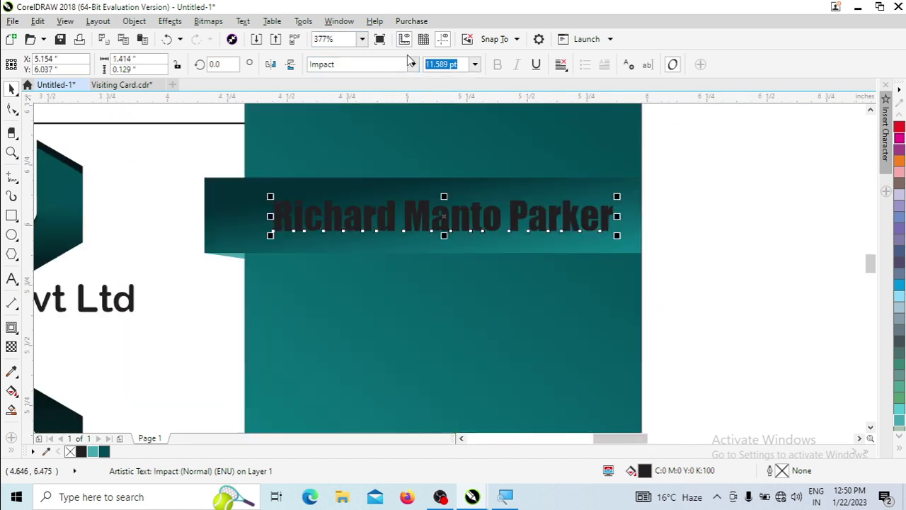
{"action": "left_click", "coordinate": [354, 63]}
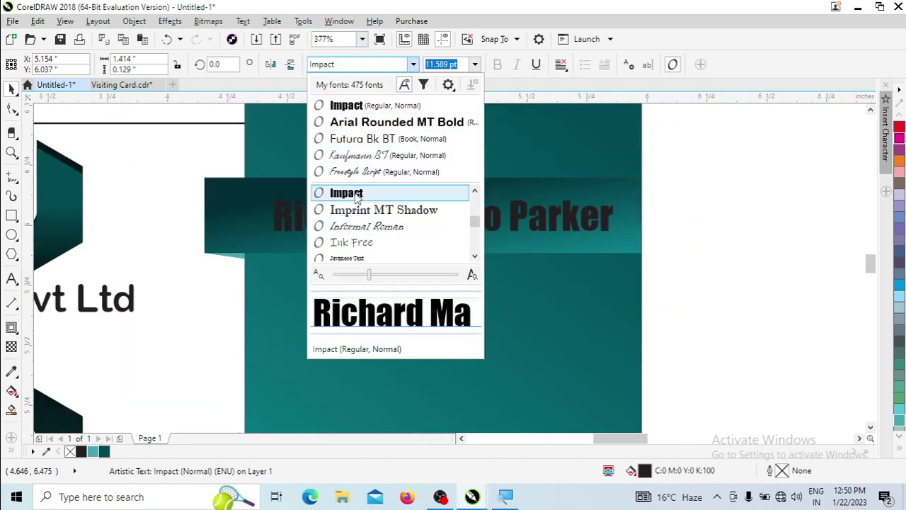
{"action": "left_click", "coordinate": [363, 139]}
{"action": "left_click", "coordinate": [413, 64]}
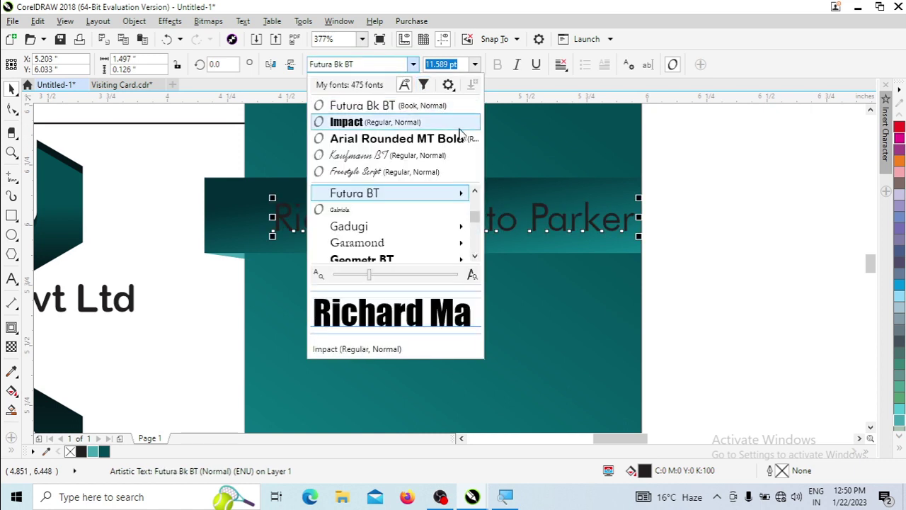
{"action": "left_click", "coordinate": [475, 215]}
{"action": "left_click_drag", "start_coordinate": [478, 216], "coordinate": [476, 214]}
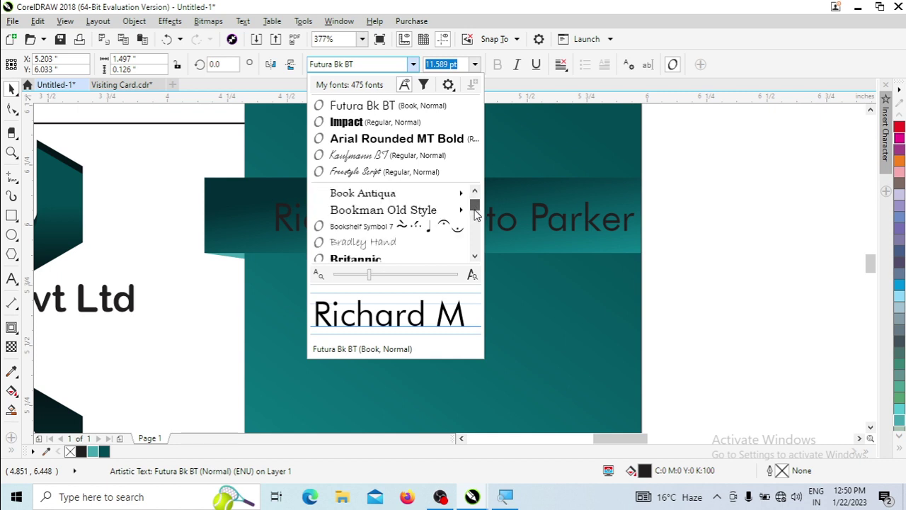
{"action": "scroll", "coordinate": [411, 241], "scroll_direction": "down", "scroll_amount": 3}
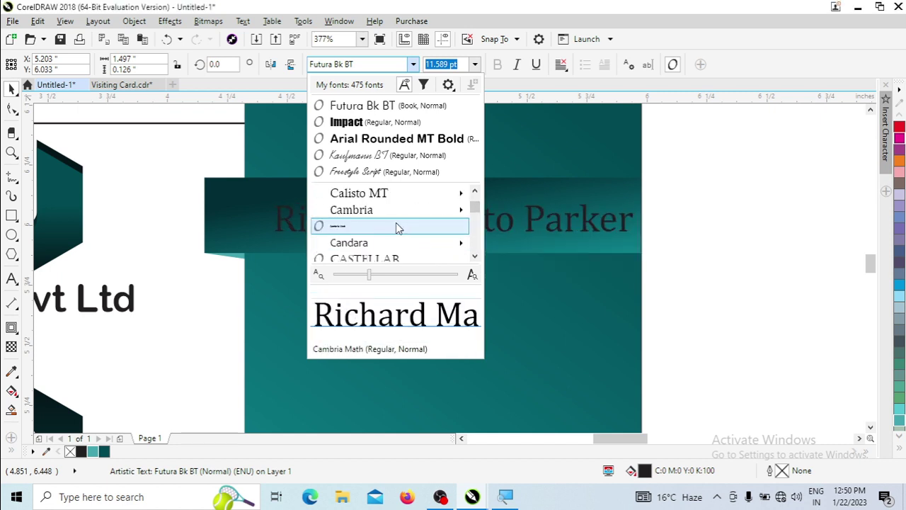
{"action": "key", "text": "Escape"}
{"action": "left_click", "coordinate": [498, 65]}
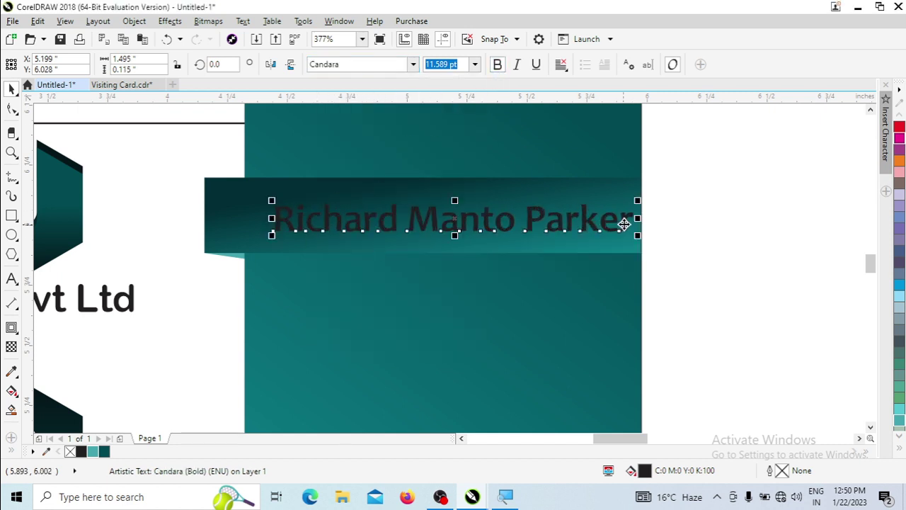
Colour the name text white and narrow it slightly from the left.
{"action": "left_click", "coordinate": [198, 163]}
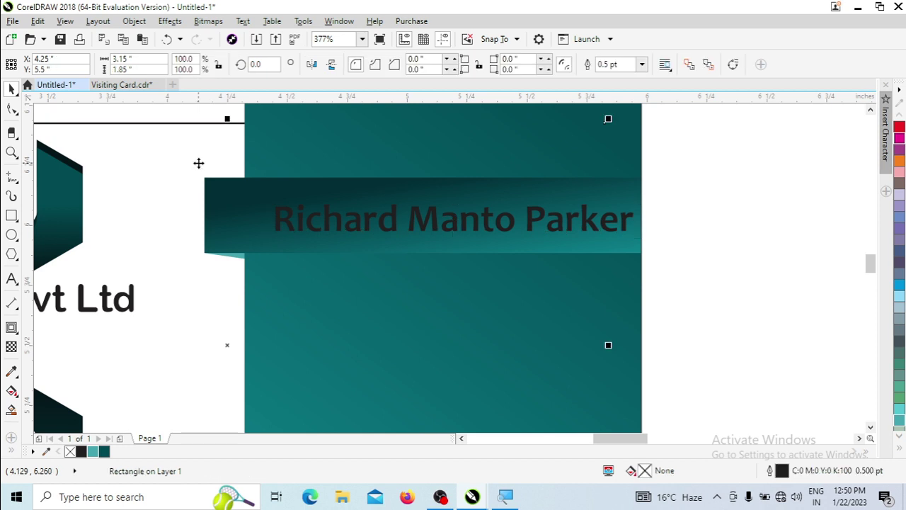
{"action": "scroll", "coordinate": [97, 123], "scroll_direction": "down", "scroll_amount": 5}
{"action": "scroll", "coordinate": [397, 238], "scroll_direction": "up", "scroll_amount": 3}
{"action": "left_click", "coordinate": [336, 228]}
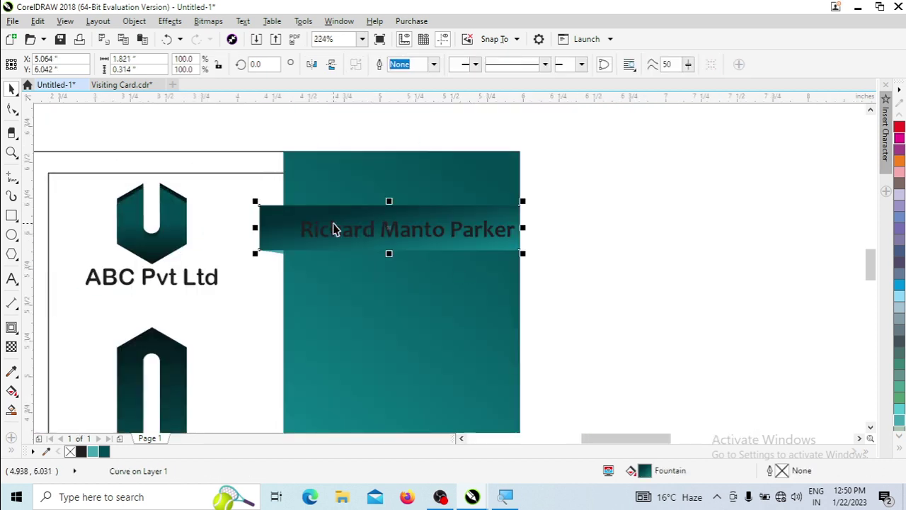
{"action": "left_click", "coordinate": [243, 185], "text": "shift"}
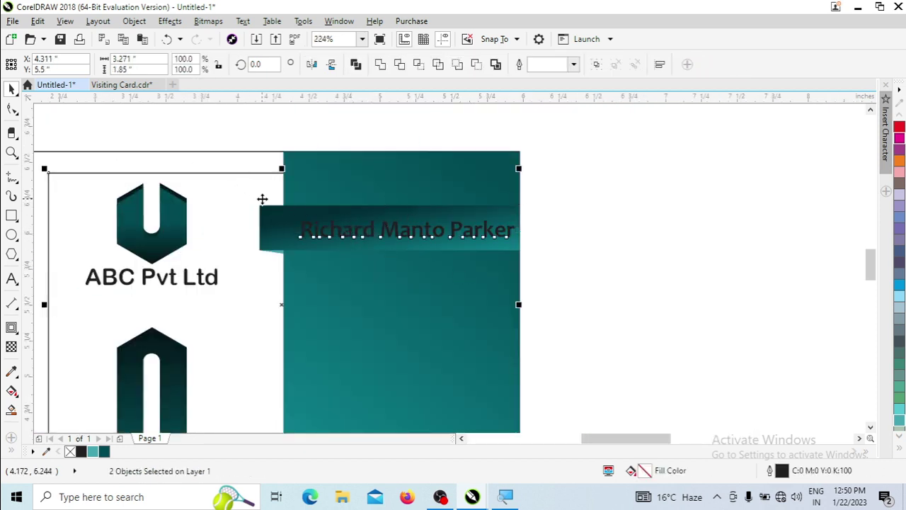
{"action": "left_click", "coordinate": [367, 230]}
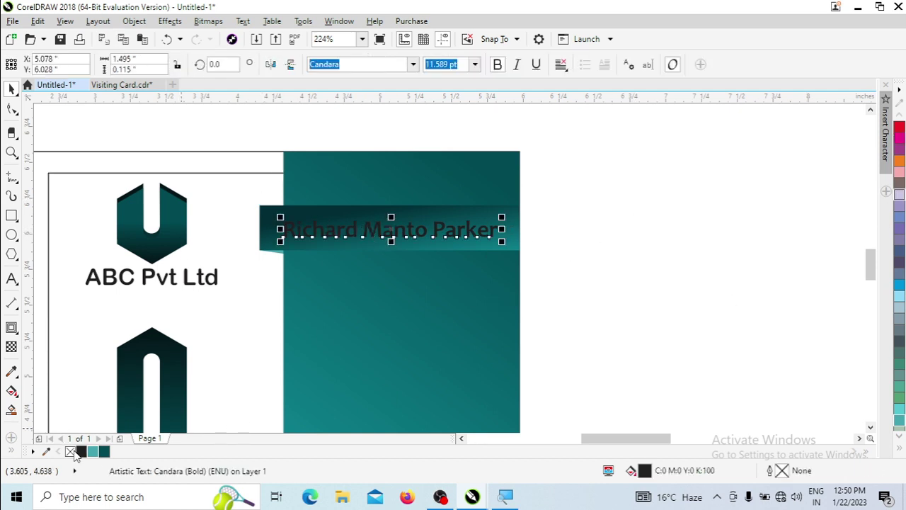
{"action": "left_click", "coordinate": [900, 439]}
{"action": "left_click", "coordinate": [855, 241]}
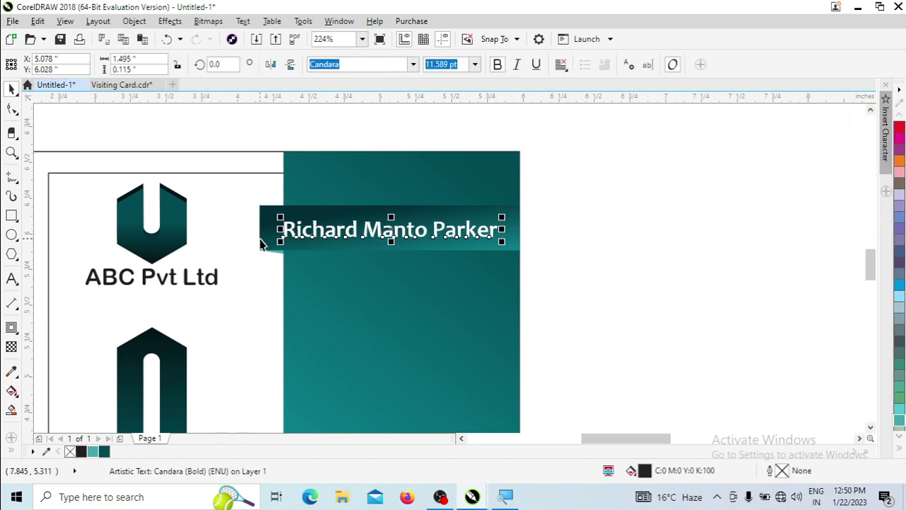
{"action": "left_click_drag", "start_coordinate": [280, 230], "coordinate": [287, 230]}
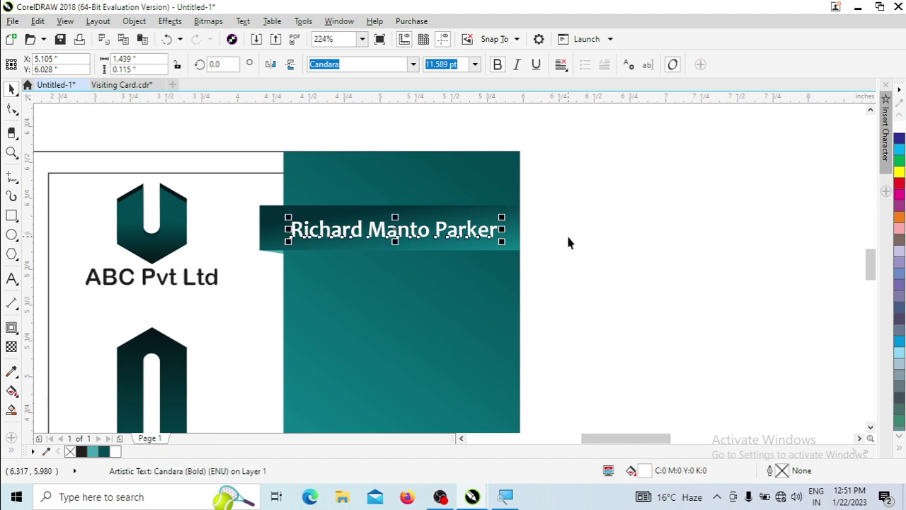
{"action": "left_click", "coordinate": [656, 228]}
{"action": "scroll", "coordinate": [696, 231], "scroll_direction": "down", "scroll_amount": 5}
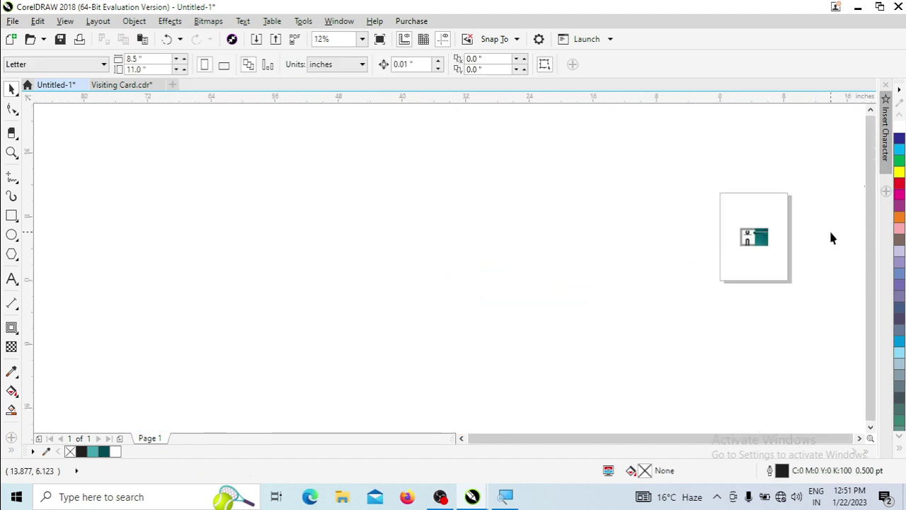
Bring the person icon onto the card, shrink it, and place it at the ribbon's left end.
{"action": "scroll", "coordinate": [779, 213], "scroll_direction": "up", "scroll_amount": 3}
{"action": "left_click_drag", "start_coordinate": [470, 126], "coordinate": [181, 224]}
{"action": "scroll", "coordinate": [150, 217], "scroll_direction": "up", "scroll_amount": 4}
{"action": "left_click_drag", "start_coordinate": [397, 255], "coordinate": [425, 368]}
{"action": "scroll", "coordinate": [486, 394], "scroll_direction": "up", "scroll_amount": 4}
{"action": "left_click_drag", "start_coordinate": [443, 195], "coordinate": [389, 289]}
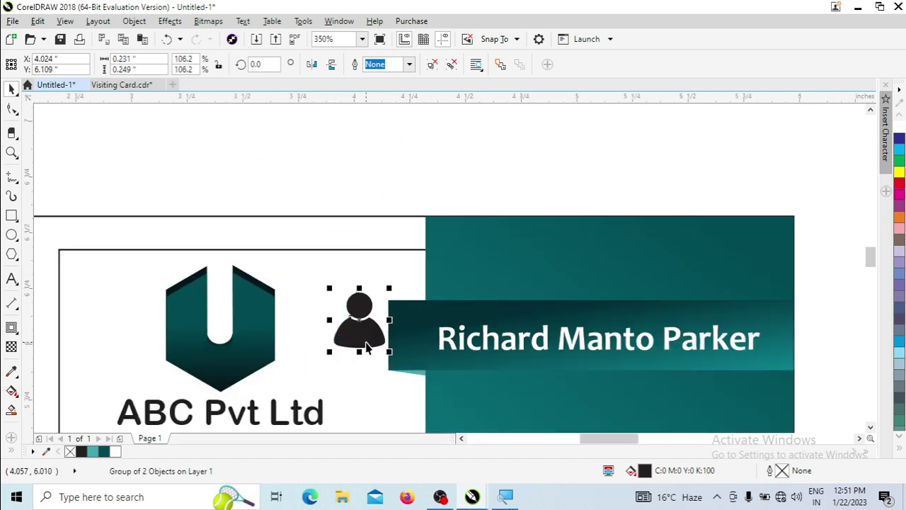
{"action": "left_click_drag", "start_coordinate": [362, 322], "coordinate": [384, 338]}
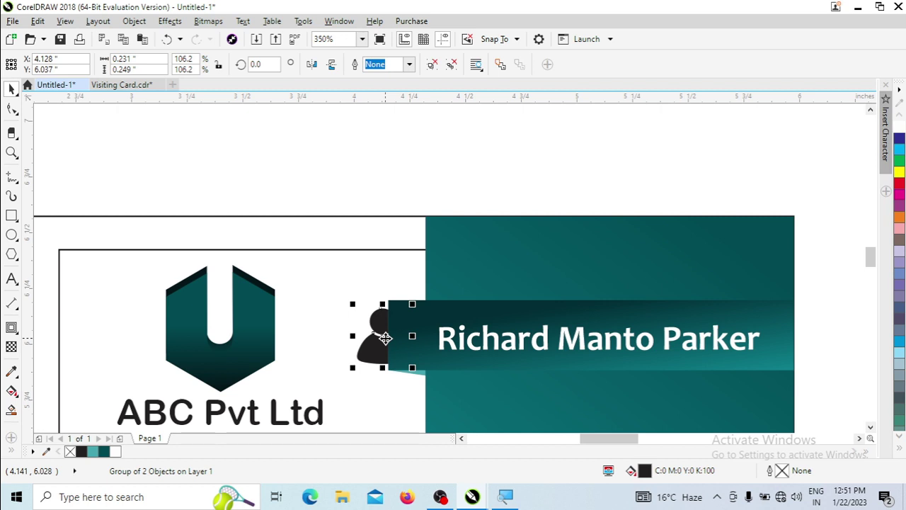
Bring the person icon To Front of Page and position it over the ribbon.
{"action": "left_click", "coordinate": [134, 21]}
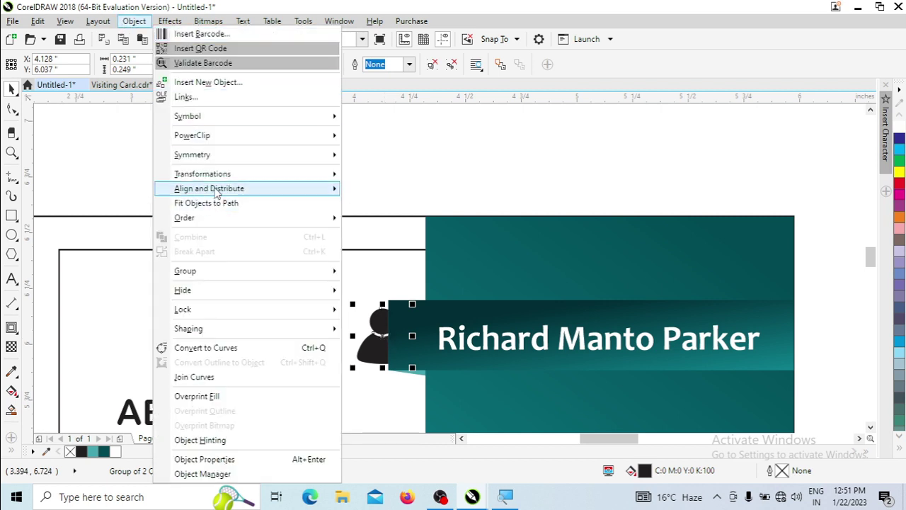
{"action": "mouse_move", "coordinate": [217, 224]}
{"action": "left_click", "coordinate": [409, 224]}
{"action": "left_click_drag", "start_coordinate": [387, 358], "coordinate": [404, 362]}
{"action": "scroll", "coordinate": [354, 257], "scroll_direction": "up", "scroll_amount": 2}
{"action": "left_click_drag", "start_coordinate": [121, 271], "coordinate": [159, 292]}
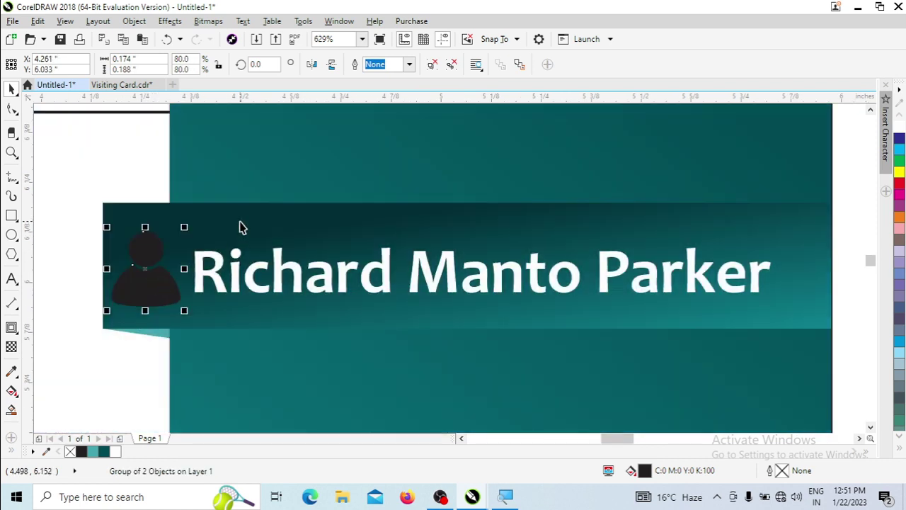
Colour the person icon Sea Green from the palette.
{"action": "left_click", "coordinate": [241, 221], "text": "shift"}
{"action": "left_click", "coordinate": [241, 221], "text": "shift"}
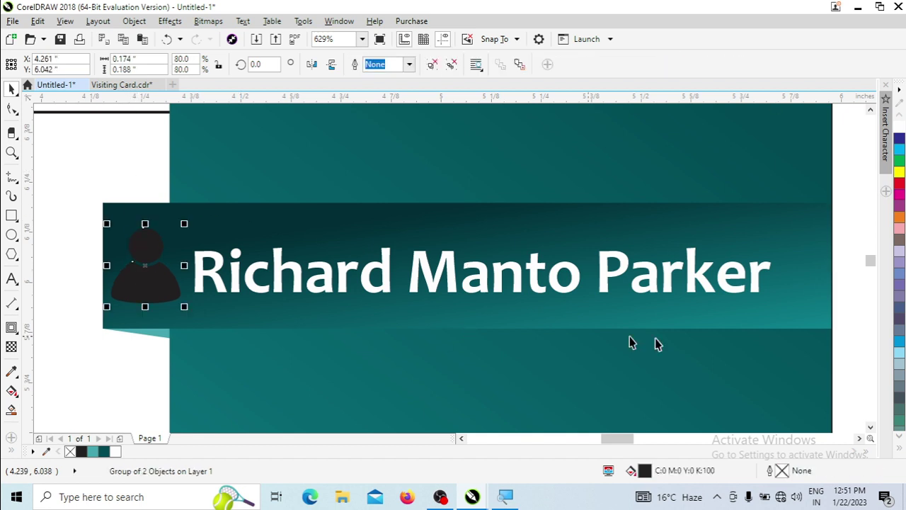
{"action": "left_click_drag", "start_coordinate": [92, 452], "coordinate": [172, 305]}
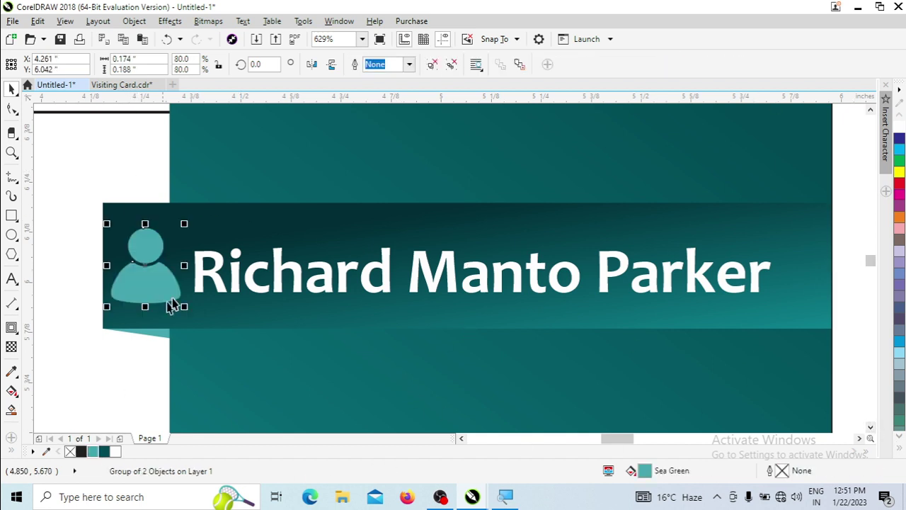
{"action": "scroll", "coordinate": [414, 308], "scroll_direction": "down", "scroll_amount": 5}
{"action": "scroll", "coordinate": [419, 358], "scroll_direction": "up", "scroll_amount": 2}
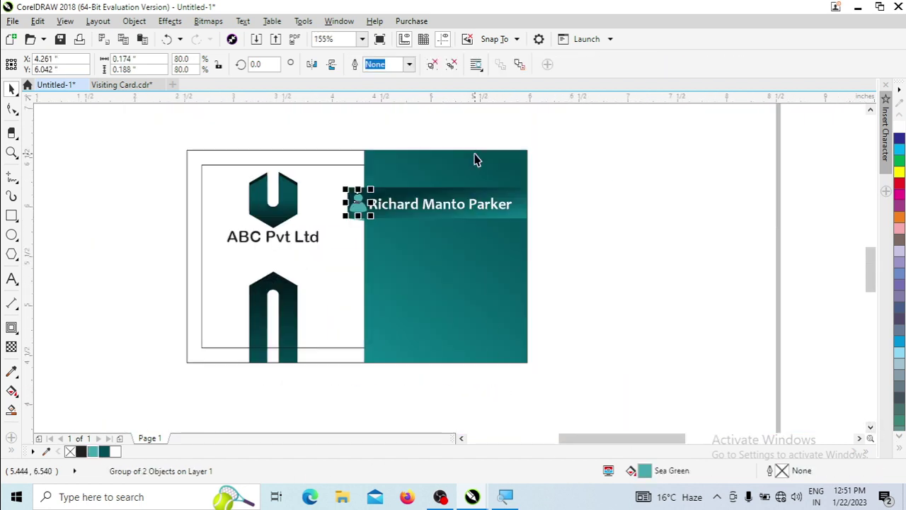
Reverse the teal panel's gradient and move its start and end points up.
{"action": "left_click", "coordinate": [475, 160]}
{"action": "key", "text": "g"}
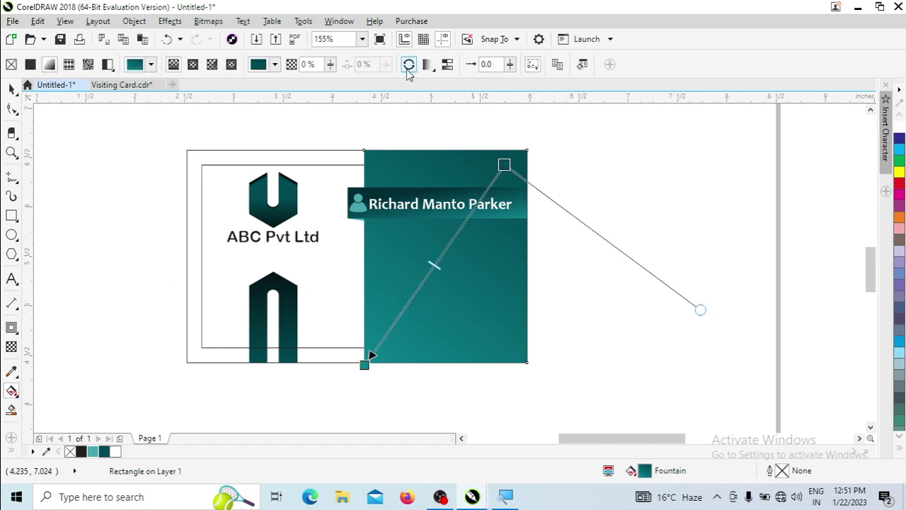
{"action": "left_click", "coordinate": [428, 64]}
{"action": "left_click", "coordinate": [408, 65]}
{"action": "left_click", "coordinate": [409, 64]}
{"action": "left_click_drag", "start_coordinate": [504, 165], "coordinate": [593, 140]}
{"action": "left_click_drag", "start_coordinate": [365, 362], "coordinate": [418, 308]}
{"action": "key", "text": "space"}
Select the location, phone and email icons together and move them onto the card.
{"action": "scroll", "coordinate": [573, 276], "scroll_direction": "down", "scroll_amount": 2}
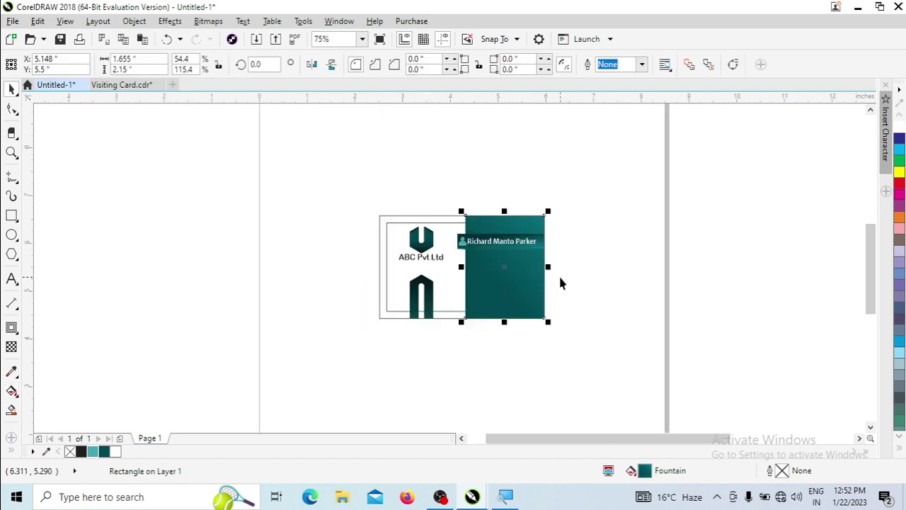
{"action": "scroll", "coordinate": [574, 277], "scroll_direction": "down", "scroll_amount": 2}
{"action": "scroll", "coordinate": [663, 187], "scroll_direction": "up", "scroll_amount": 2}
{"action": "left_click_drag", "start_coordinate": [573, 166], "coordinate": [607, 249]}
{"action": "left_click_drag", "start_coordinate": [591, 211], "coordinate": [256, 325]}
{"action": "scroll", "coordinate": [332, 390], "scroll_direction": "up", "scroll_amount": 2}
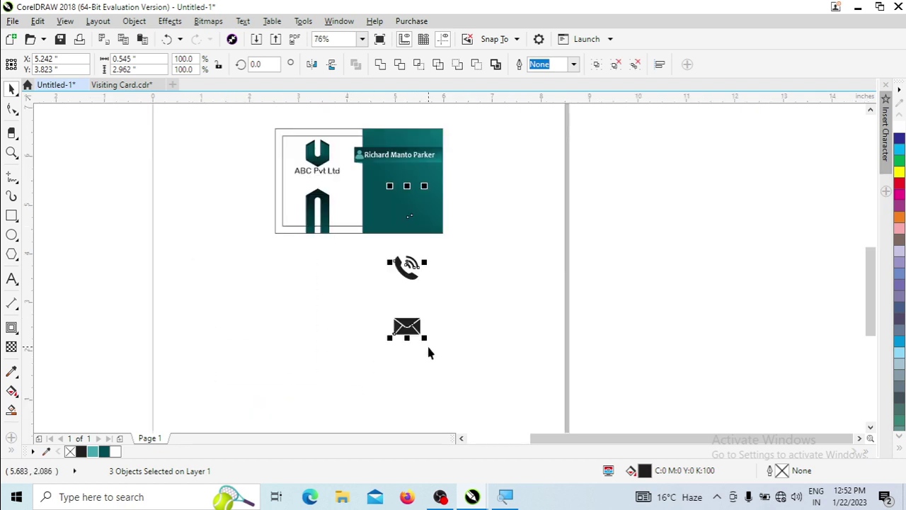
Bring the three contact icons to front and scale them onto the teal panel.
{"action": "left_click", "coordinate": [134, 21]}
{"action": "mouse_move", "coordinate": [170, 218]}
{"action": "left_click", "coordinate": [403, 218]}
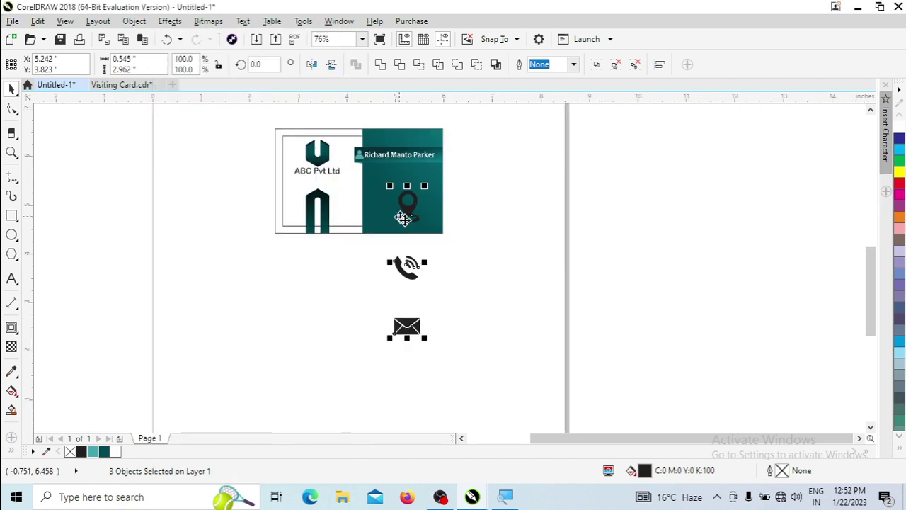
{"action": "left_click_drag", "start_coordinate": [425, 339], "coordinate": [399, 228]}
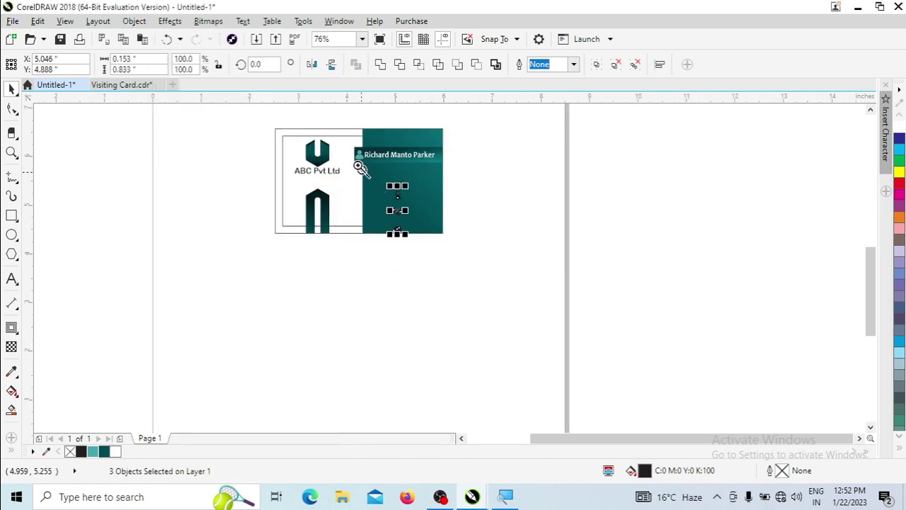
{"action": "scroll", "coordinate": [395, 219], "scroll_direction": "up", "scroll_amount": 3}
{"action": "left_click_drag", "start_coordinate": [457, 301], "coordinate": [380, 247]}
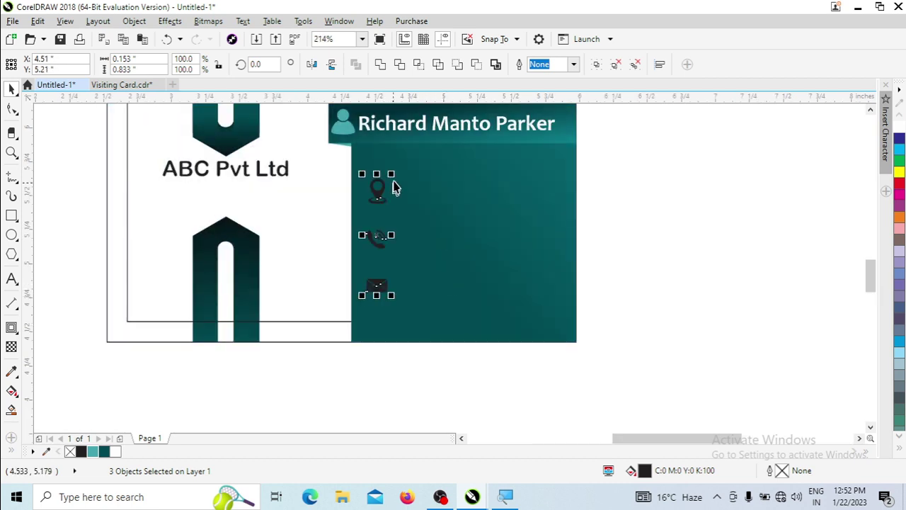
{"action": "left_click_drag", "start_coordinate": [394, 185], "coordinate": [384, 177]}
Drop a copy of the name beside the location icon, align it, and size it 8 pt.
{"action": "left_click_drag", "start_coordinate": [397, 133], "coordinate": [435, 208]}
{"action": "key", "text": "F2"}
{"action": "left_click_drag", "start_coordinate": [283, 192], "coordinate": [638, 283]}
{"action": "left_click", "coordinate": [239, 251], "text": "shift"}
{"action": "key", "text": "e"}
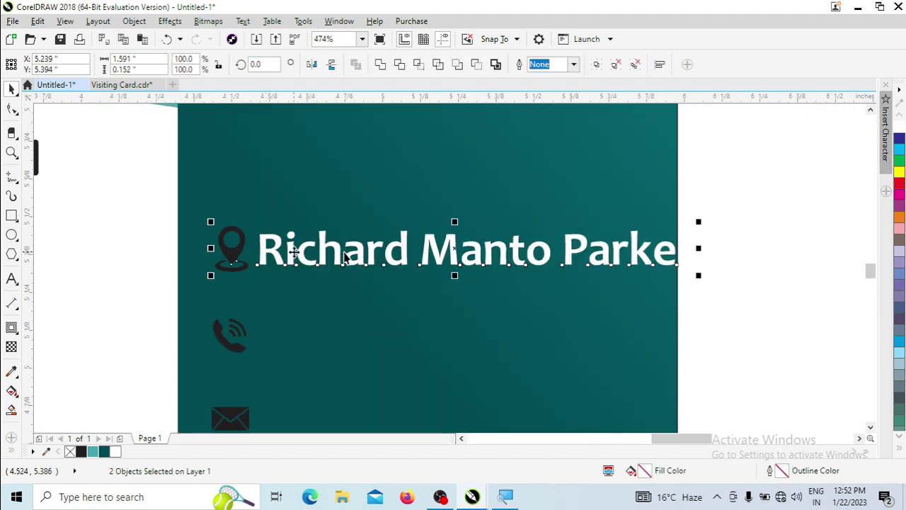
{"action": "left_click", "coordinate": [630, 263]}
{"action": "left_click", "coordinate": [678, 266]}
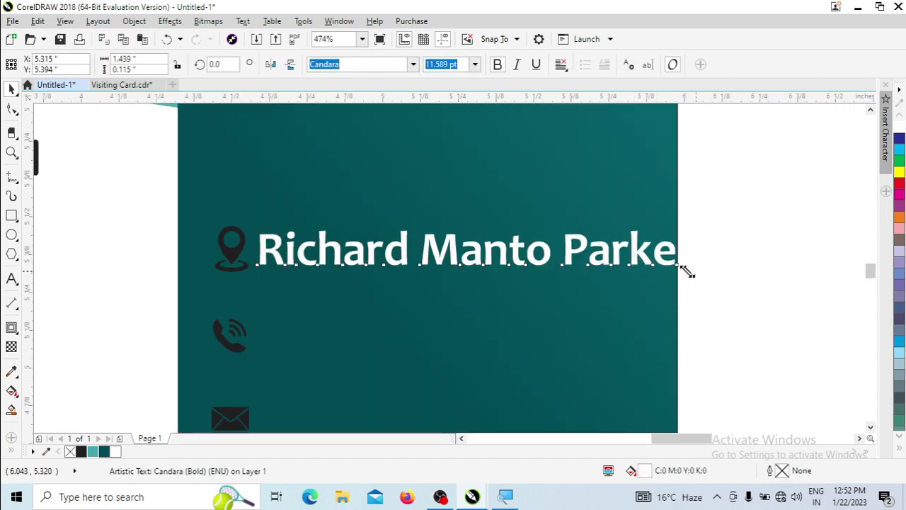
{"action": "left_click_drag", "start_coordinate": [687, 269], "coordinate": [633, 276]}
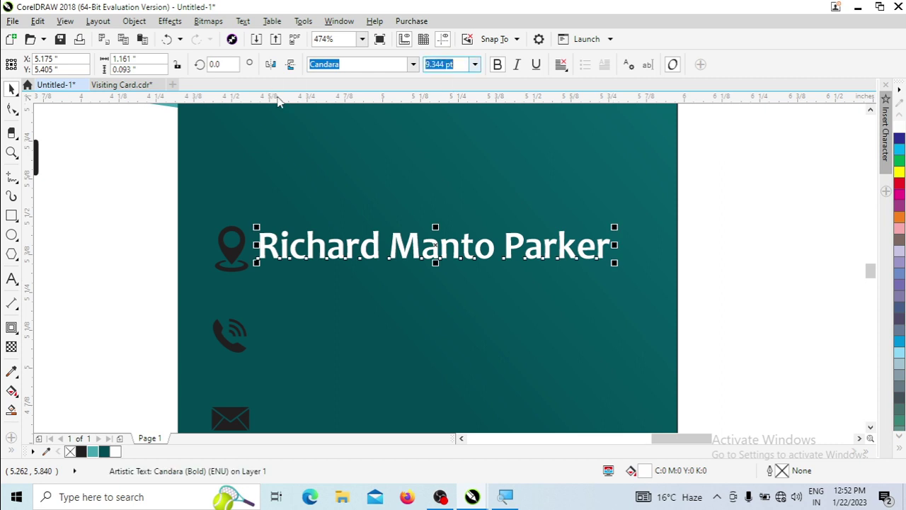
{"action": "key", "text": "Return"}
Center the name copy on the location icon, nudge it right, and copy it beside the phone icon.
{"action": "left_click", "coordinate": [235, 249], "text": "shift"}
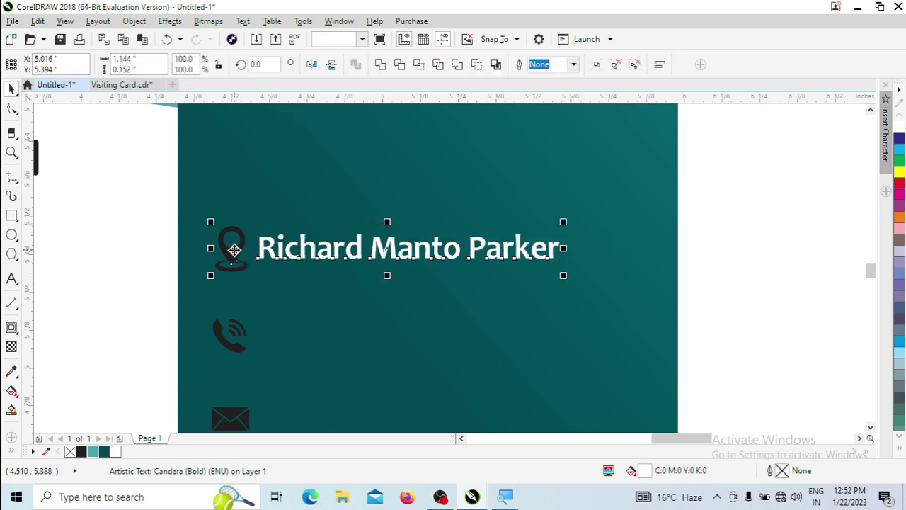
{"action": "key", "text": "e"}
{"action": "left_click", "coordinate": [807, 212]}
{"action": "left_click", "coordinate": [517, 253]}
{"action": "left_click_drag", "start_coordinate": [516, 253], "coordinate": [521, 262]}
{"action": "left_click_drag", "start_coordinate": [396, 247], "coordinate": [400, 330]}
Replace the text beside the phone icon with a placeholder phone number.
{"action": "double_click", "coordinate": [401, 330]}
{"action": "key", "text": "ctrl+a"}
{"action": "type", "text": "9"}
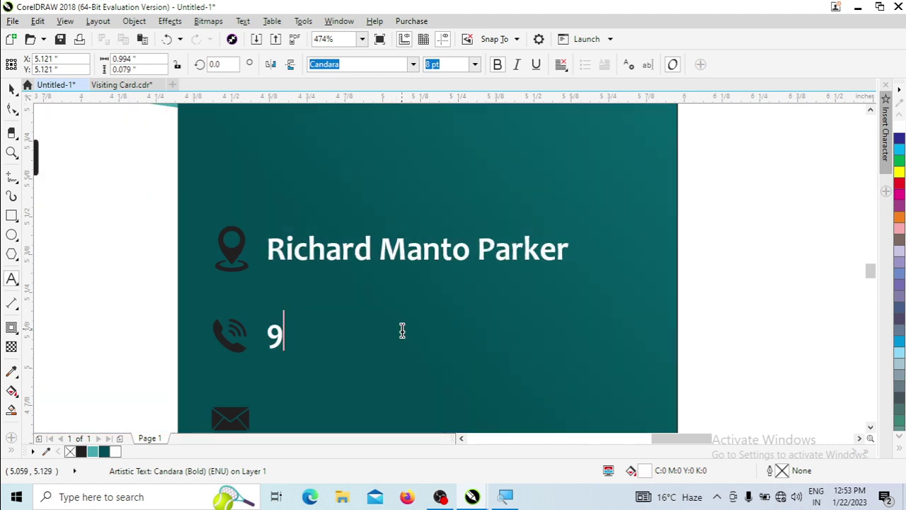
{"action": "type", "text": "xxxxxxxxxxx"}
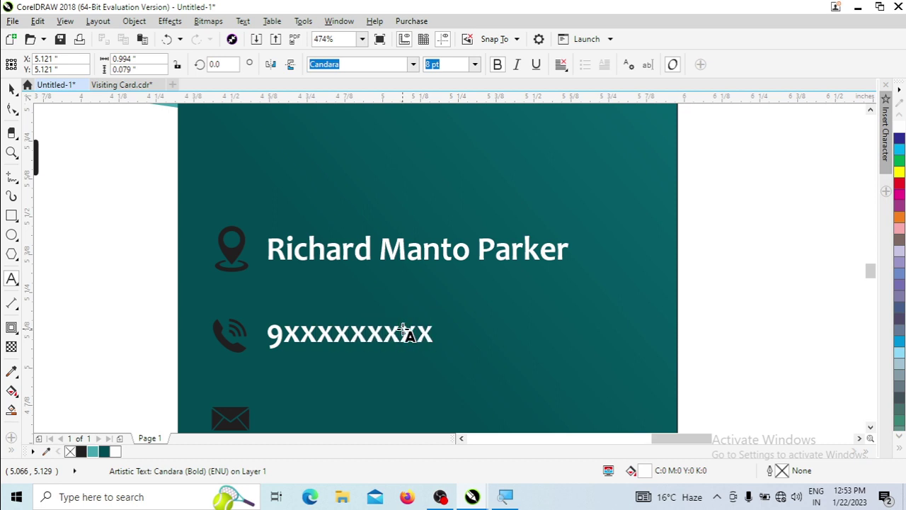
{"action": "key", "text": "ctrl+space"}
{"action": "scroll", "coordinate": [397, 340], "scroll_direction": "down", "scroll_amount": 5}
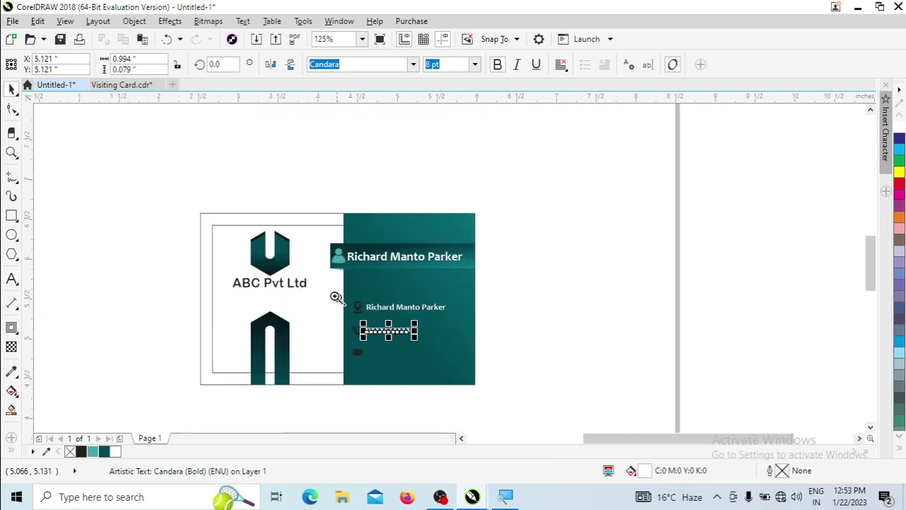
{"action": "scroll", "coordinate": [425, 347], "scroll_direction": "up", "scroll_amount": 4}
Copy the phone line beside the envelope icon and retype it as a placeholder e-mail address.
{"action": "left_click_drag", "start_coordinate": [361, 252], "coordinate": [370, 324]}
{"action": "double_click", "coordinate": [364, 314]}
{"action": "key", "text": "ctrl+a"}
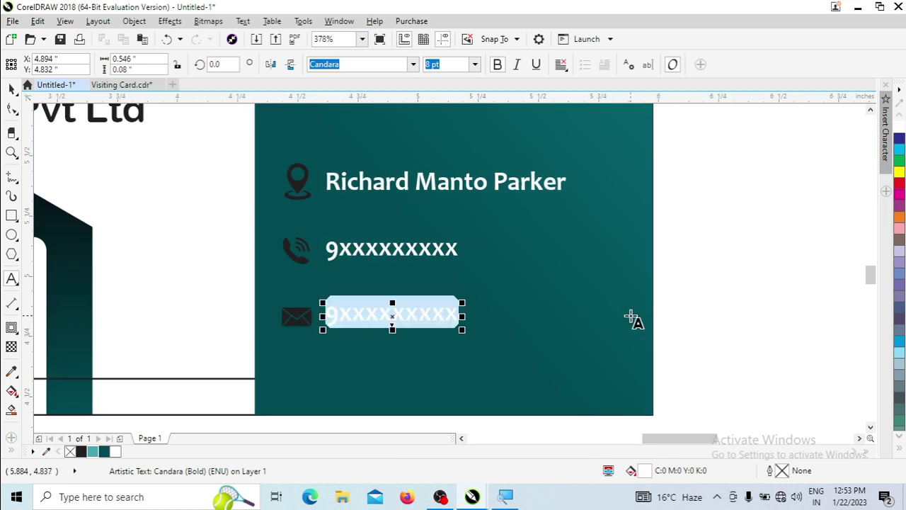
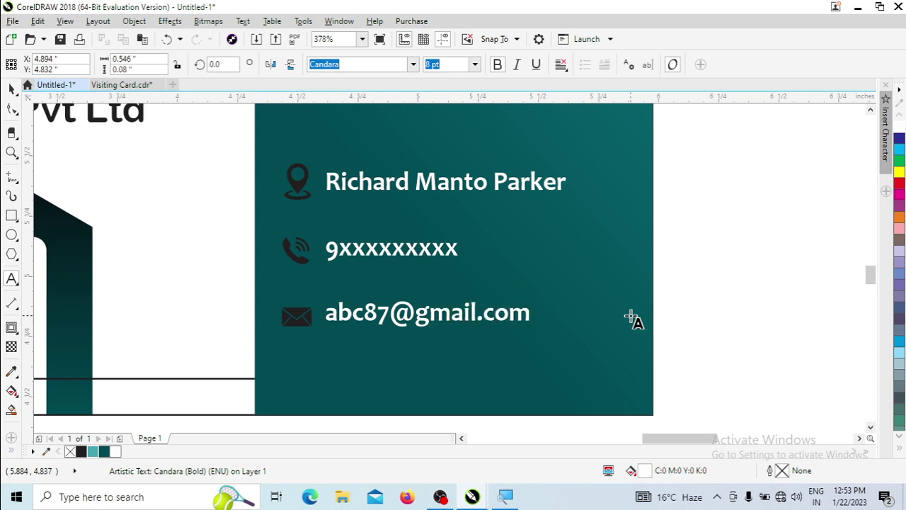
{"action": "key", "text": "ctrl+space"}
Fill the envelope, phone and location icons teal from the palette.
{"action": "left_click", "coordinate": [307, 311]}
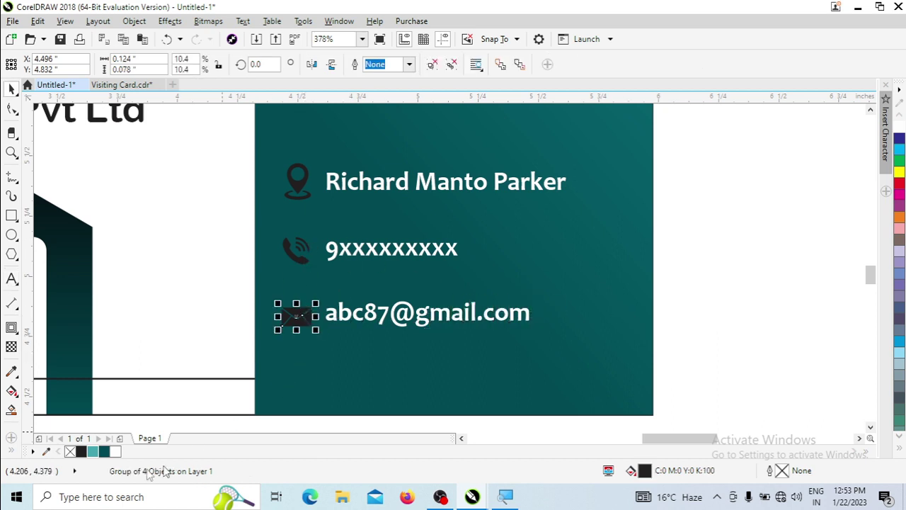
{"action": "left_click", "coordinate": [93, 451]}
{"action": "left_click", "coordinate": [299, 259]}
{"action": "left_click", "coordinate": [92, 451]}
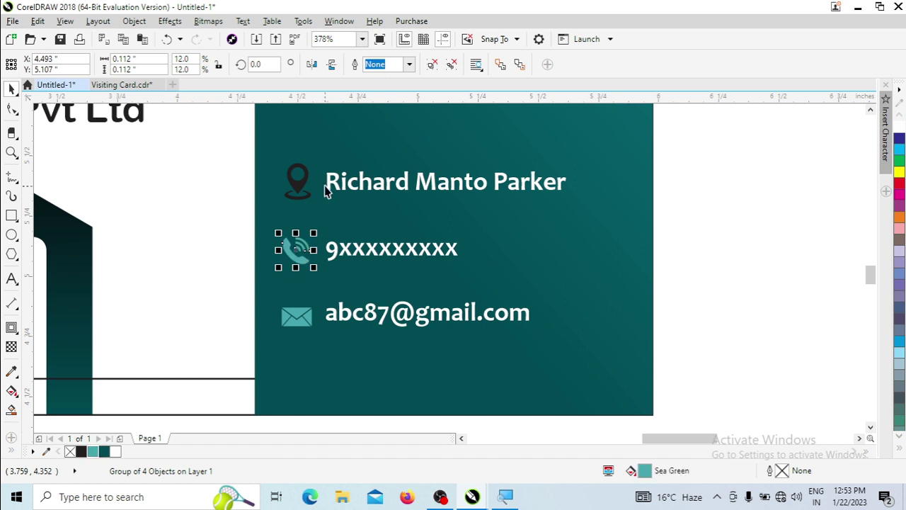
{"action": "left_click", "coordinate": [301, 183]}
{"action": "left_click", "coordinate": [92, 451]}
Retype the top contact line, starting the Address text.
{"action": "double_click", "coordinate": [376, 183]}
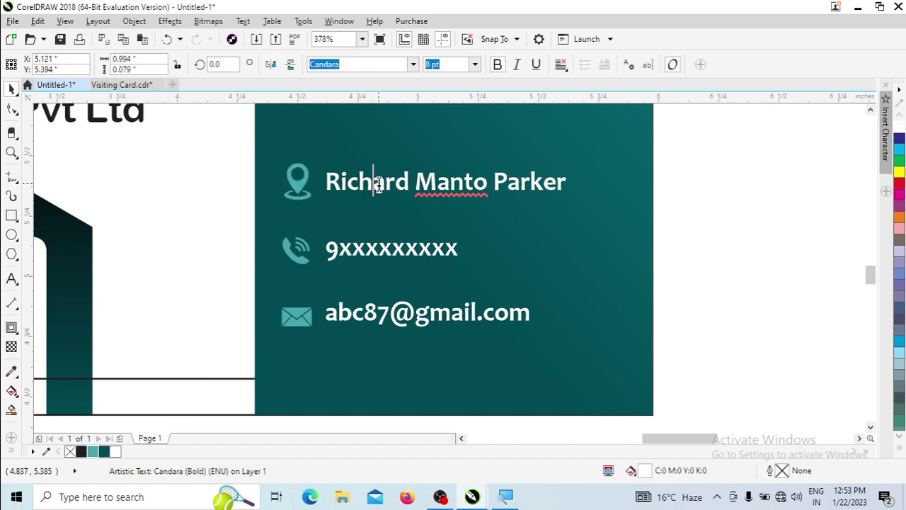
{"action": "key", "text": "ctrl+a"}
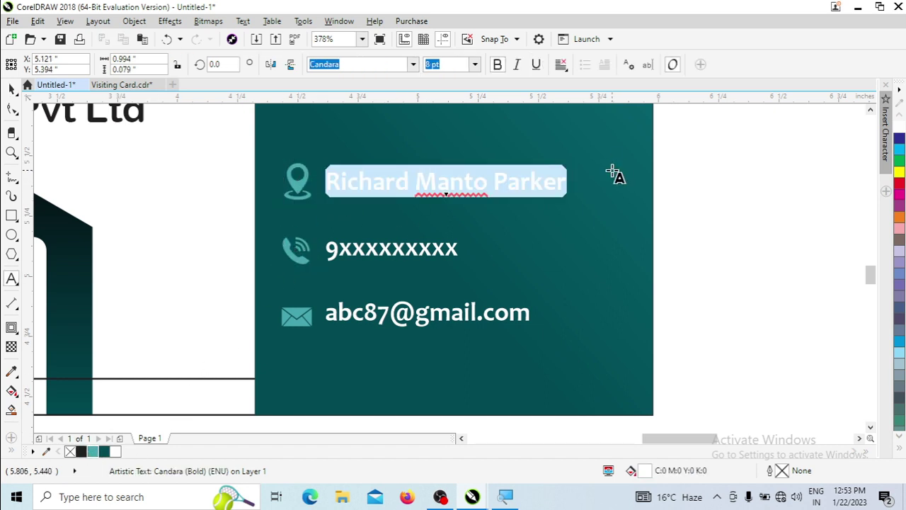
{"action": "type", "text": "Address"}
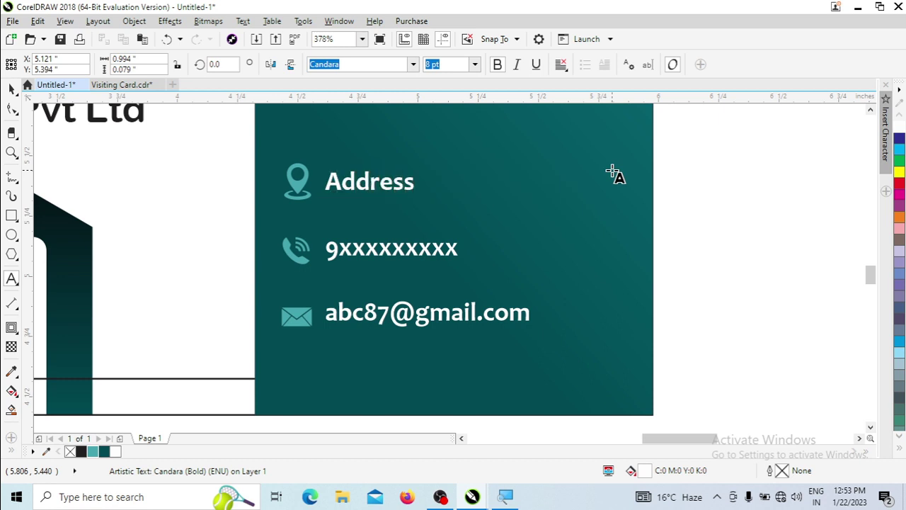
{"action": "key", "text": "Escape"}
Fill the card's background rectangle with 10% black light grey.
{"action": "left_click", "coordinate": [702, 180]}
{"action": "scroll", "coordinate": [486, 137], "scroll_direction": "down", "scroll_amount": 5}
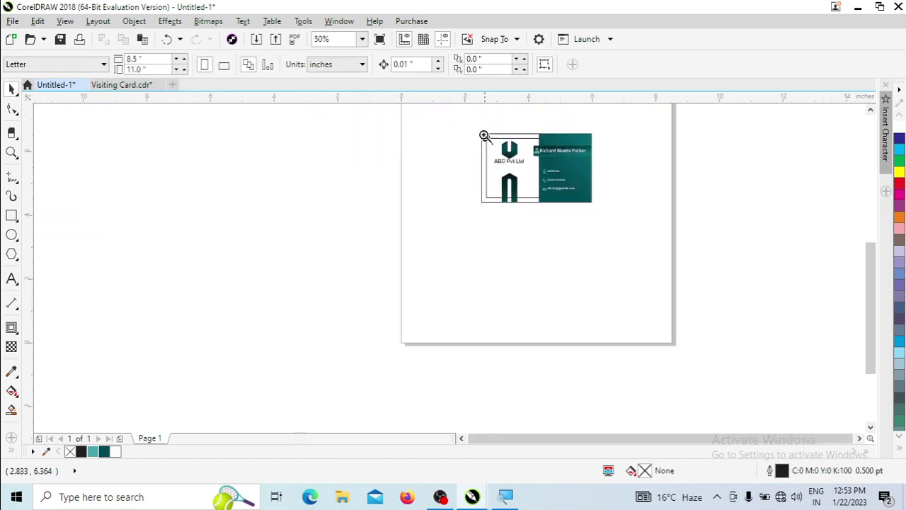
{"action": "scroll", "coordinate": [475, 204], "scroll_direction": "up", "scroll_amount": 3}
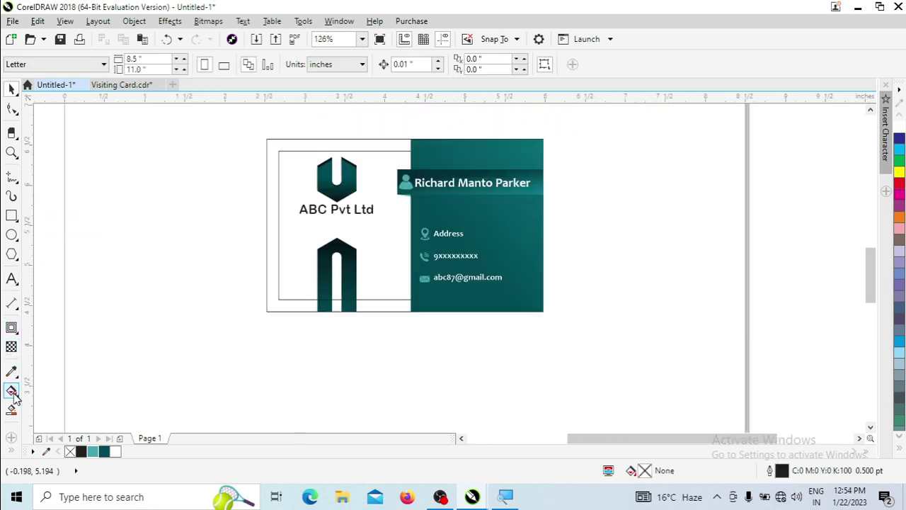
{"action": "left_click", "coordinate": [314, 141]}
{"action": "left_click", "coordinate": [893, 418]}
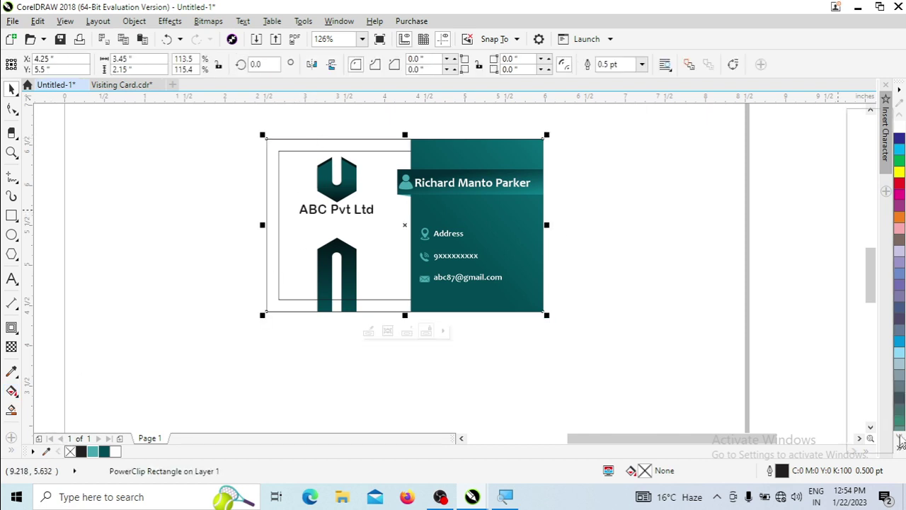
{"action": "left_click", "coordinate": [852, 236]}
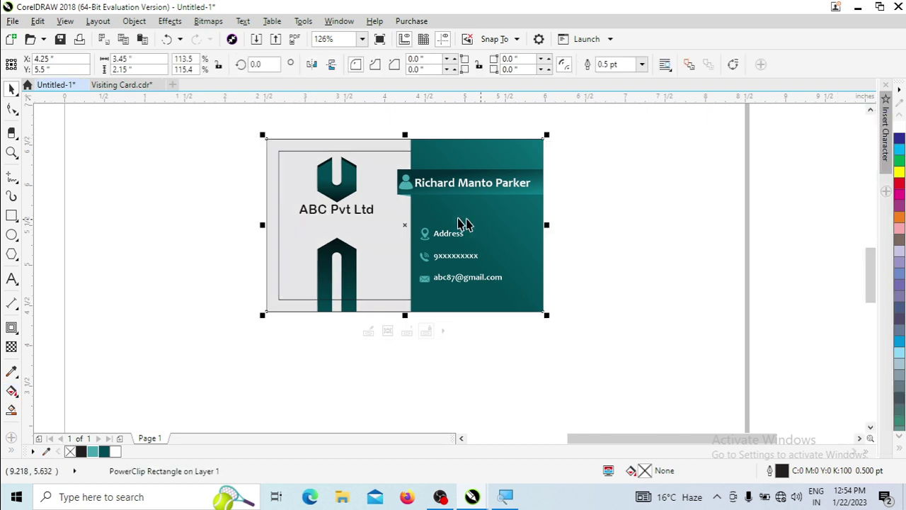
Run a vertical fountain fill down the left panel, then zoom to the whole card.
{"action": "left_click", "coordinate": [11, 390]}
{"action": "left_click_drag", "start_coordinate": [283, 148], "coordinate": [290, 305]}
{"action": "key", "text": "space"}
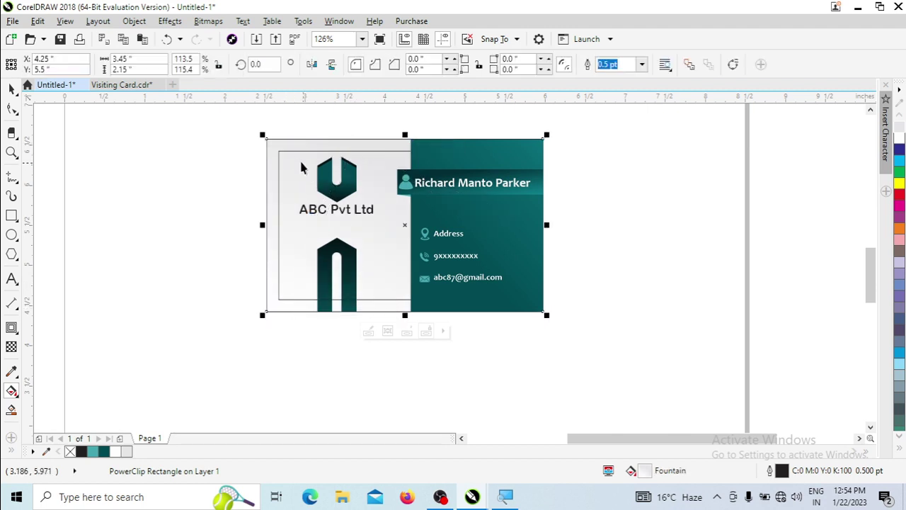
{"action": "left_click", "coordinate": [257, 170]}
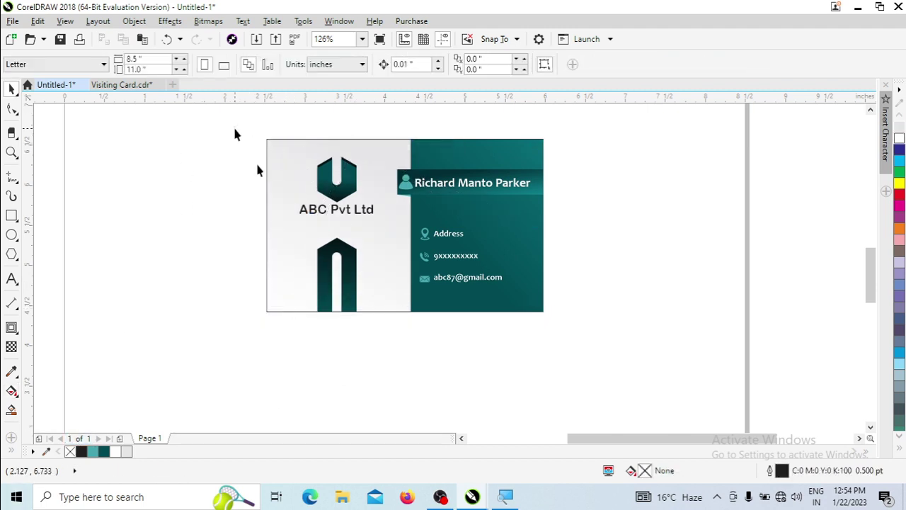
{"action": "left_click_drag", "start_coordinate": [236, 134], "coordinate": [635, 368]}
{"action": "key", "text": "shift+F2"}
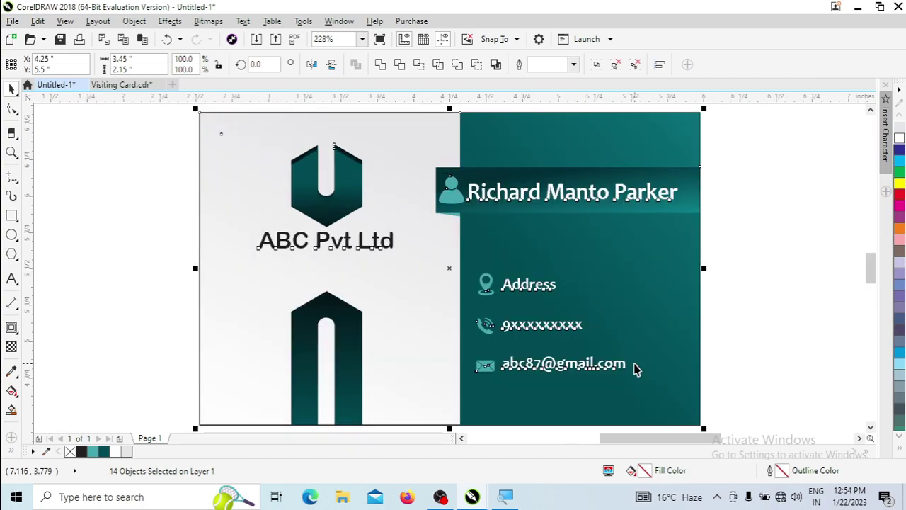
{"action": "key", "text": "F9"}
{"action": "left_click", "coordinate": [646, 307]}
{"action": "left_click", "coordinate": [781, 271]}
{"action": "scroll", "coordinate": [781, 271], "scroll_direction": "down", "scroll_amount": 5}
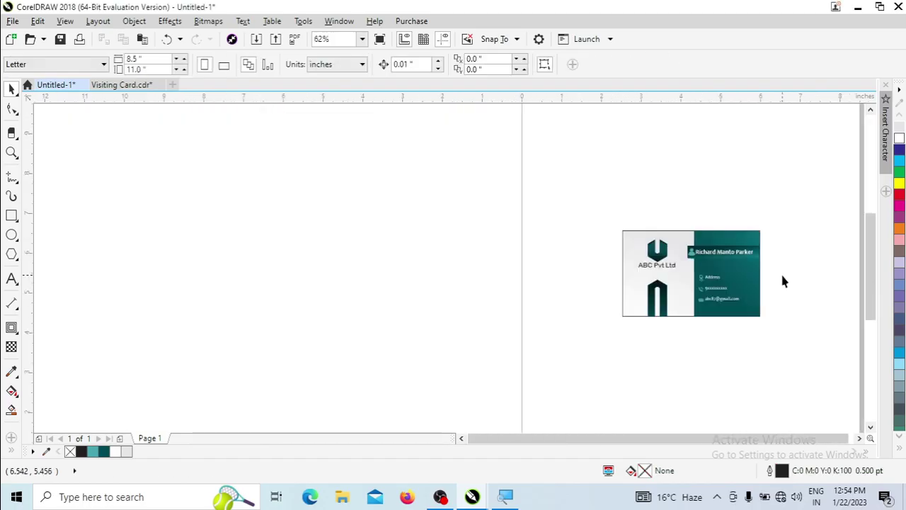
{"action": "scroll", "coordinate": [618, 242], "scroll_direction": "up", "scroll_amount": 3}
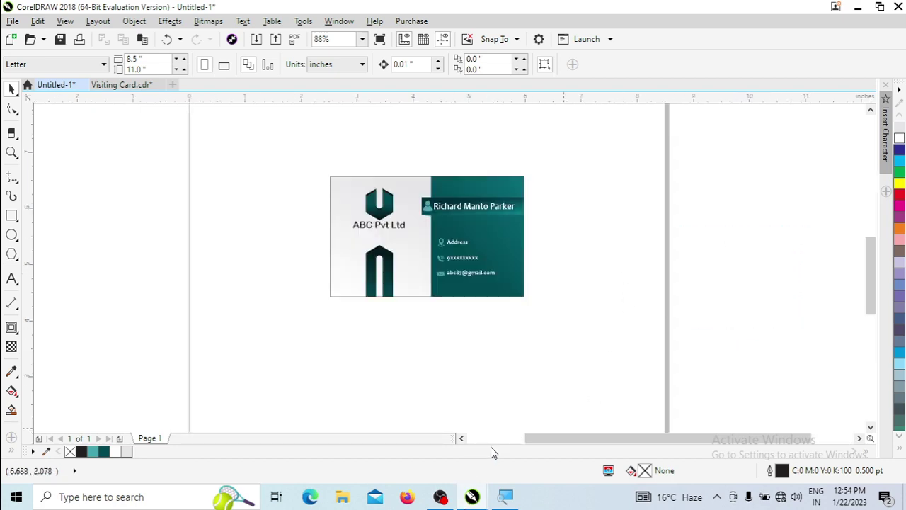
{"action": "left_click_drag", "start_coordinate": [481, 298], "coordinate": [599, 351]}
{"action": "key", "text": "shift+F2"}
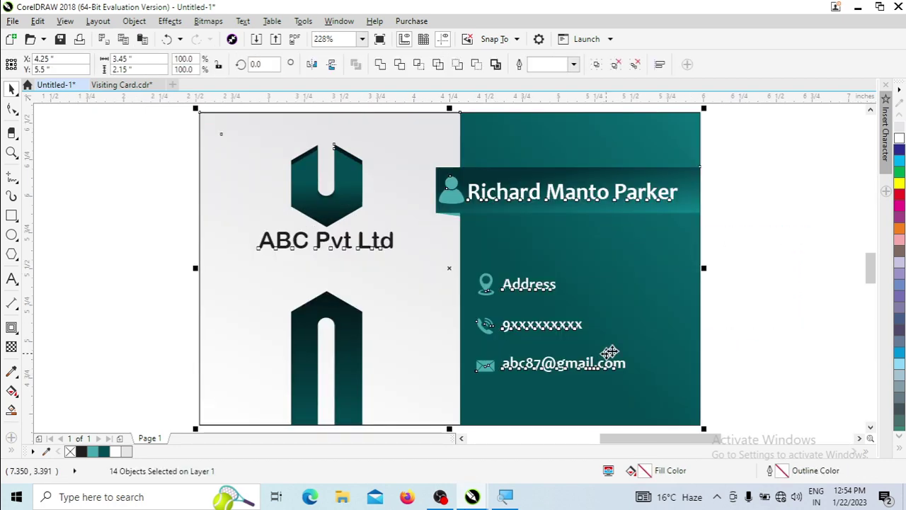